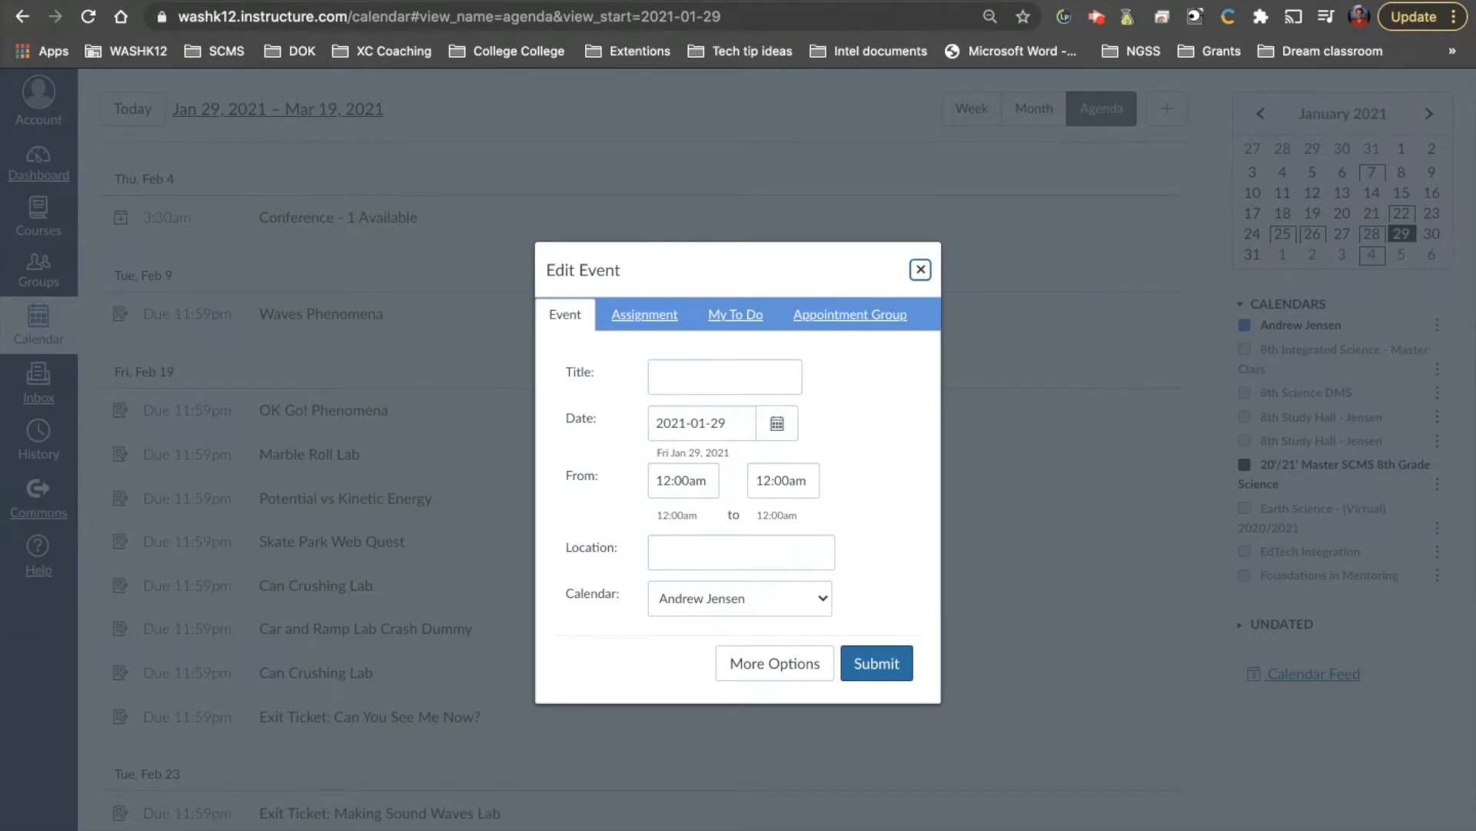
Switch the new-event dialog from the Assignment and My To Do forms to the Appointment Group form
{"action": "left_click", "coordinate": [650, 316]}
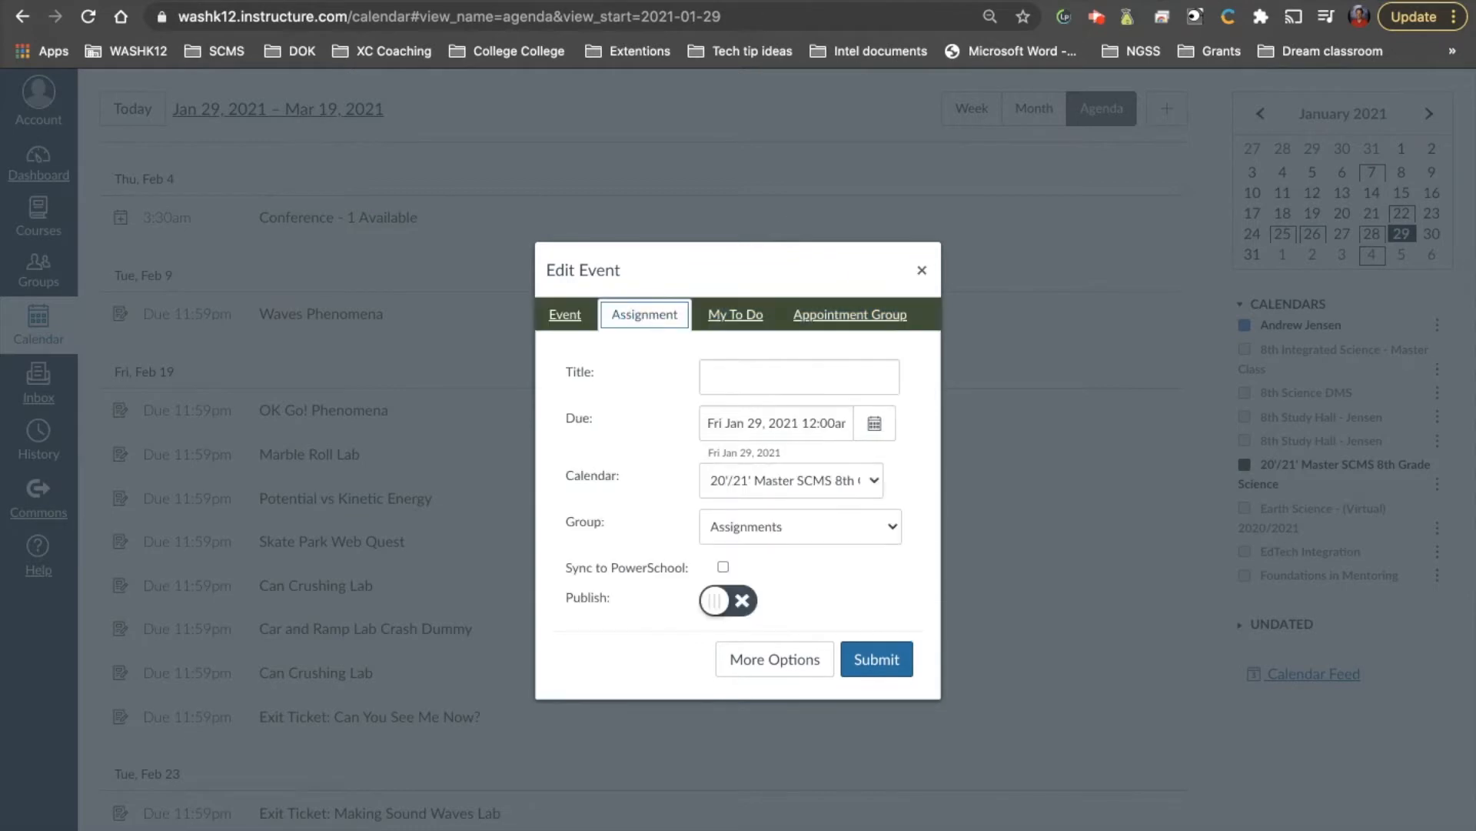
{"action": "left_click", "coordinate": [740, 323]}
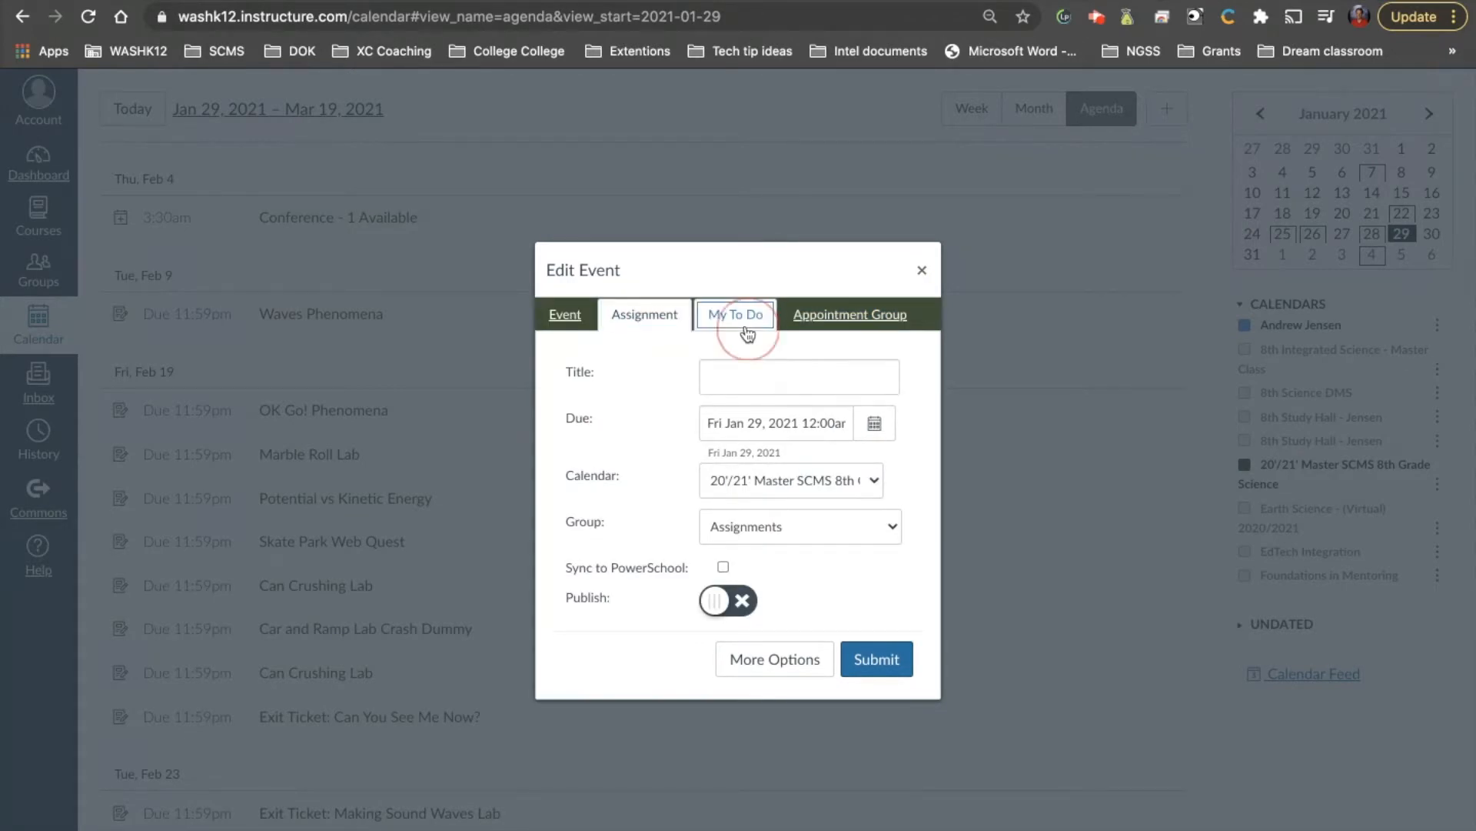
{"action": "left_click", "coordinate": [886, 316]}
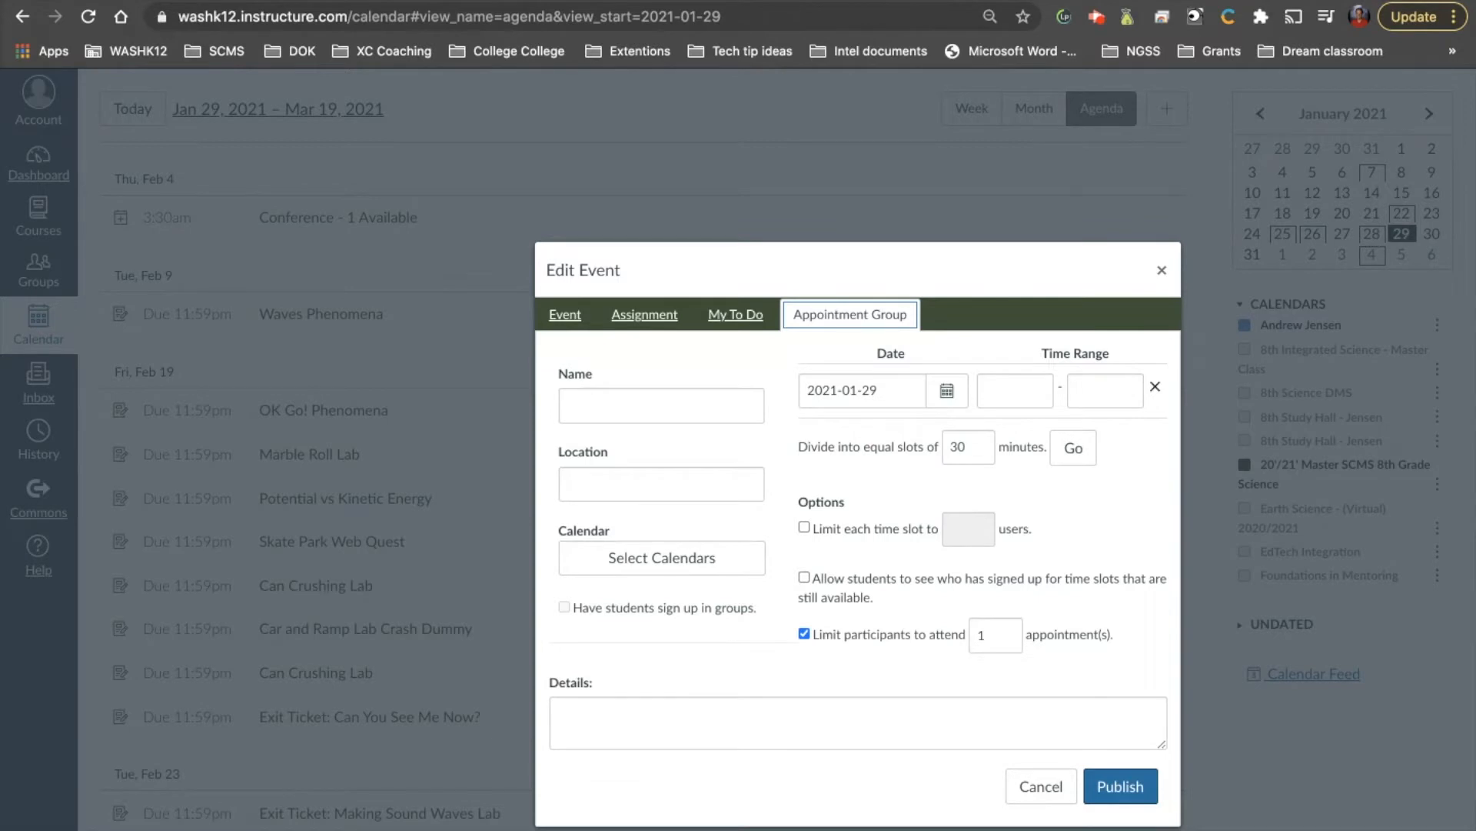
Name the appointment group 'Grade conference' and set its location to 'My room'
{"action": "left_click", "coordinate": [622, 404]}
{"action": "type", "text": "Confern"}
{"action": "key", "text": "BackSpace"}
{"action": "key", "text": "BackSpace"}
{"action": "key", "text": "BackSpace"}
{"action": "key", "text": "BackSpace"}
{"action": "key", "text": "BackSpace"}
{"action": "key", "text": "BackSpace"}
{"action": "key", "text": "BackSpace"}
{"action": "type", "text": "Grad"}
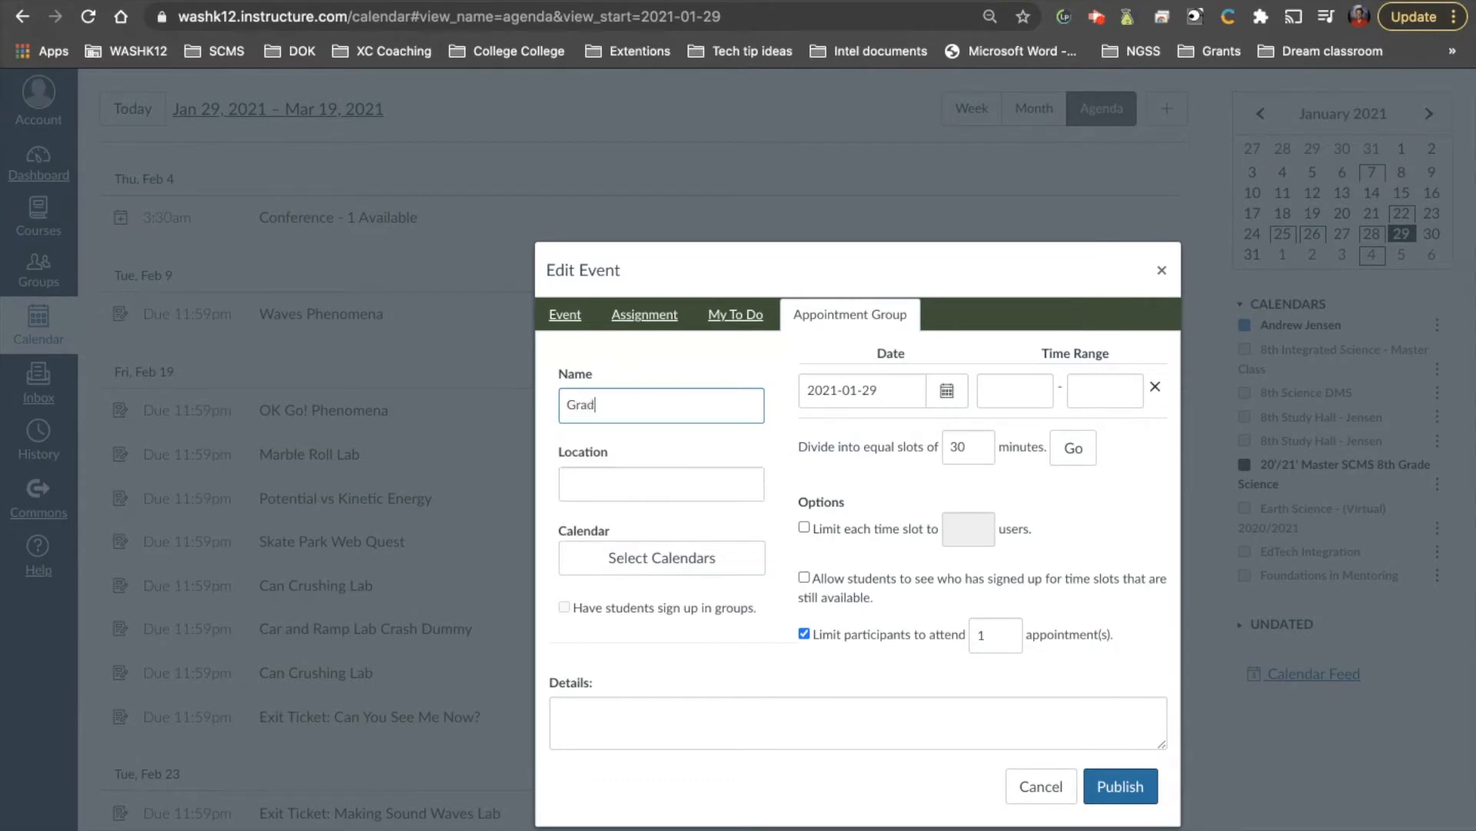
{"action": "type", "text": "e conference"}
{"action": "left_click", "coordinate": [624, 483]}
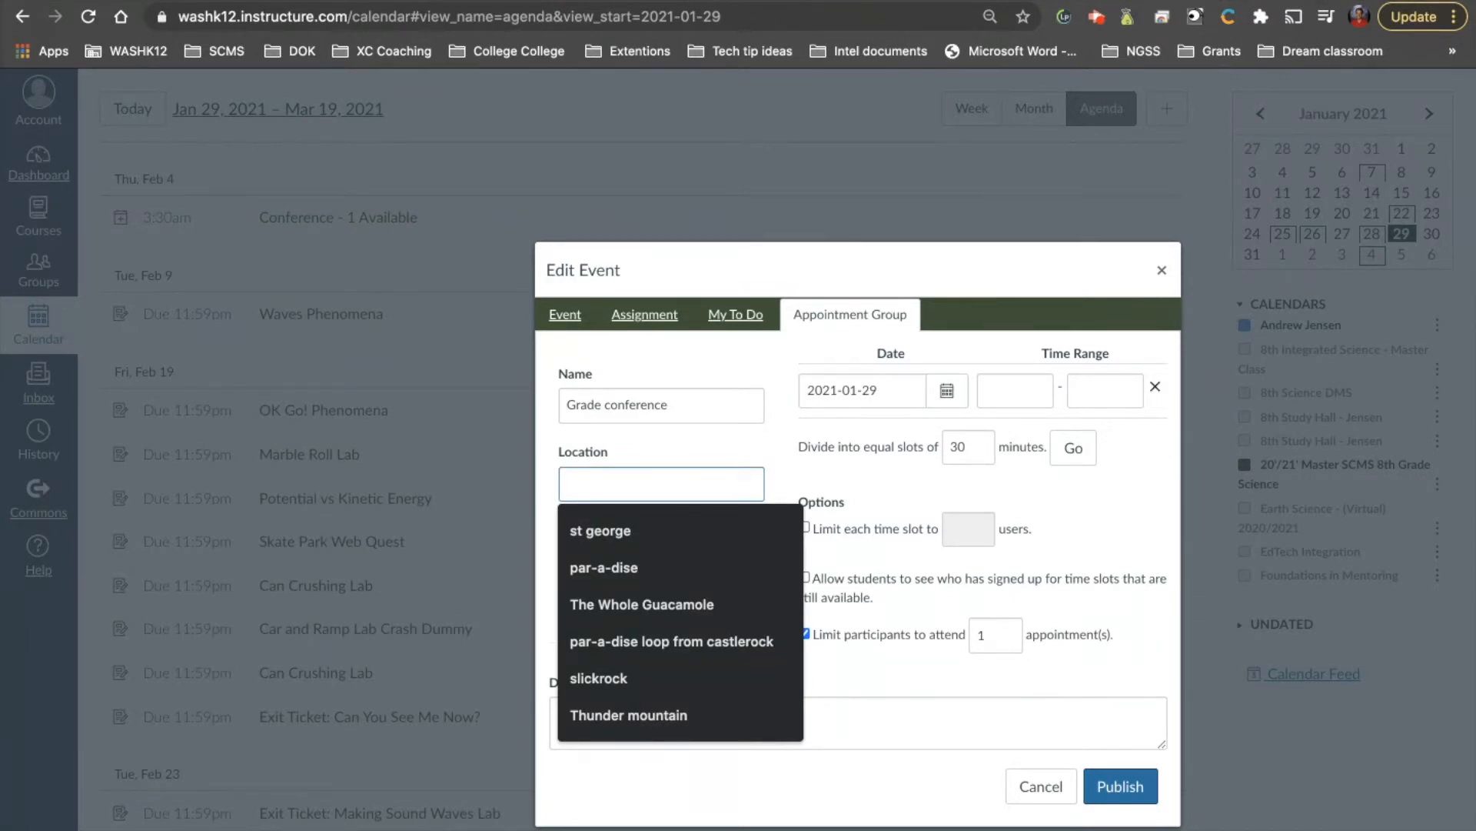
{"action": "type", "text": "My "}
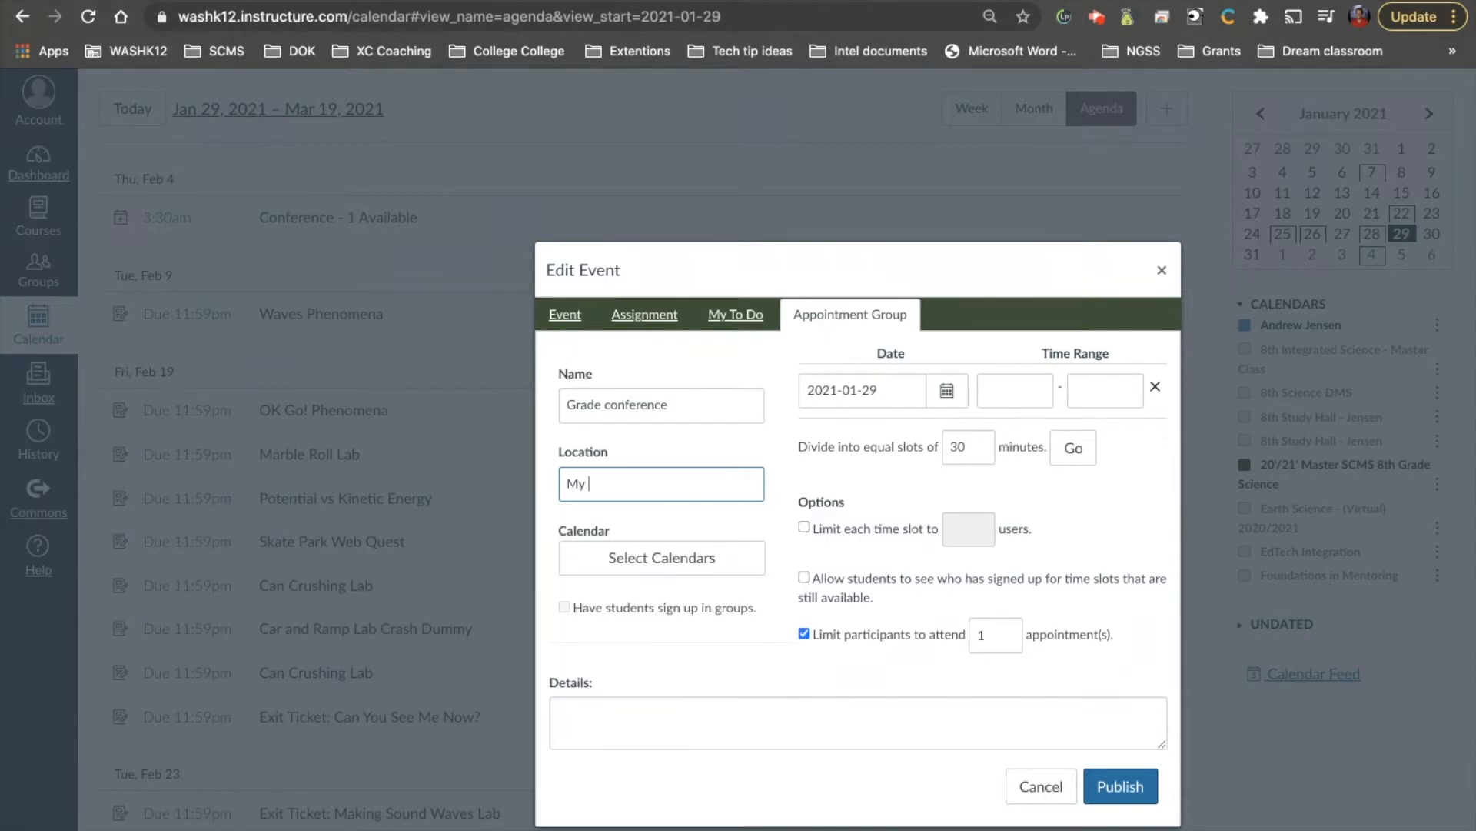
{"action": "type", "text": "room"}
Attach the Master SCMS 8th Grade Science calendar to the group
{"action": "left_click", "coordinate": [650, 567]}
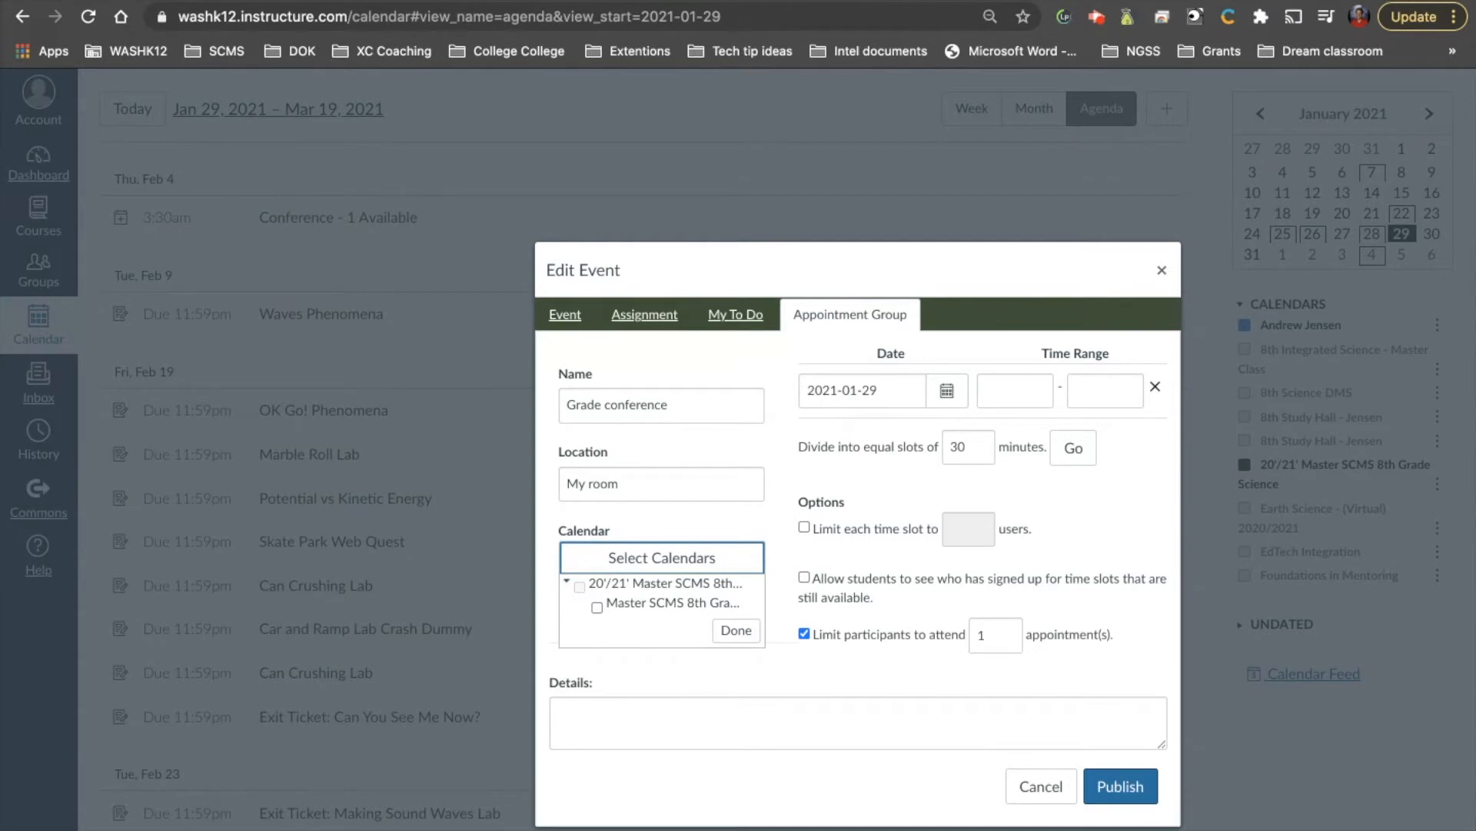
{"action": "left_click", "coordinate": [596, 606]}
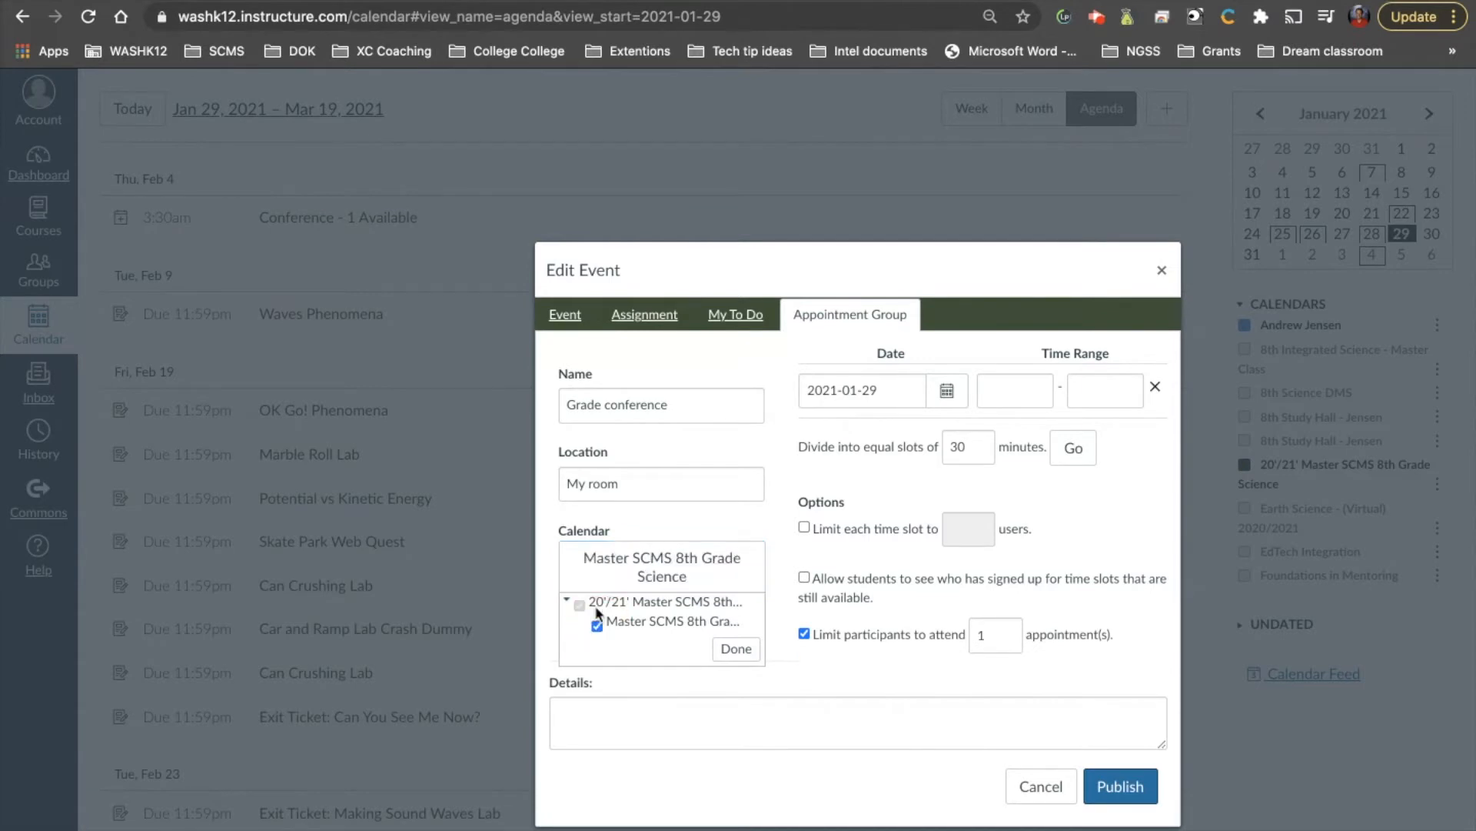
{"action": "left_click", "coordinate": [730, 651]}
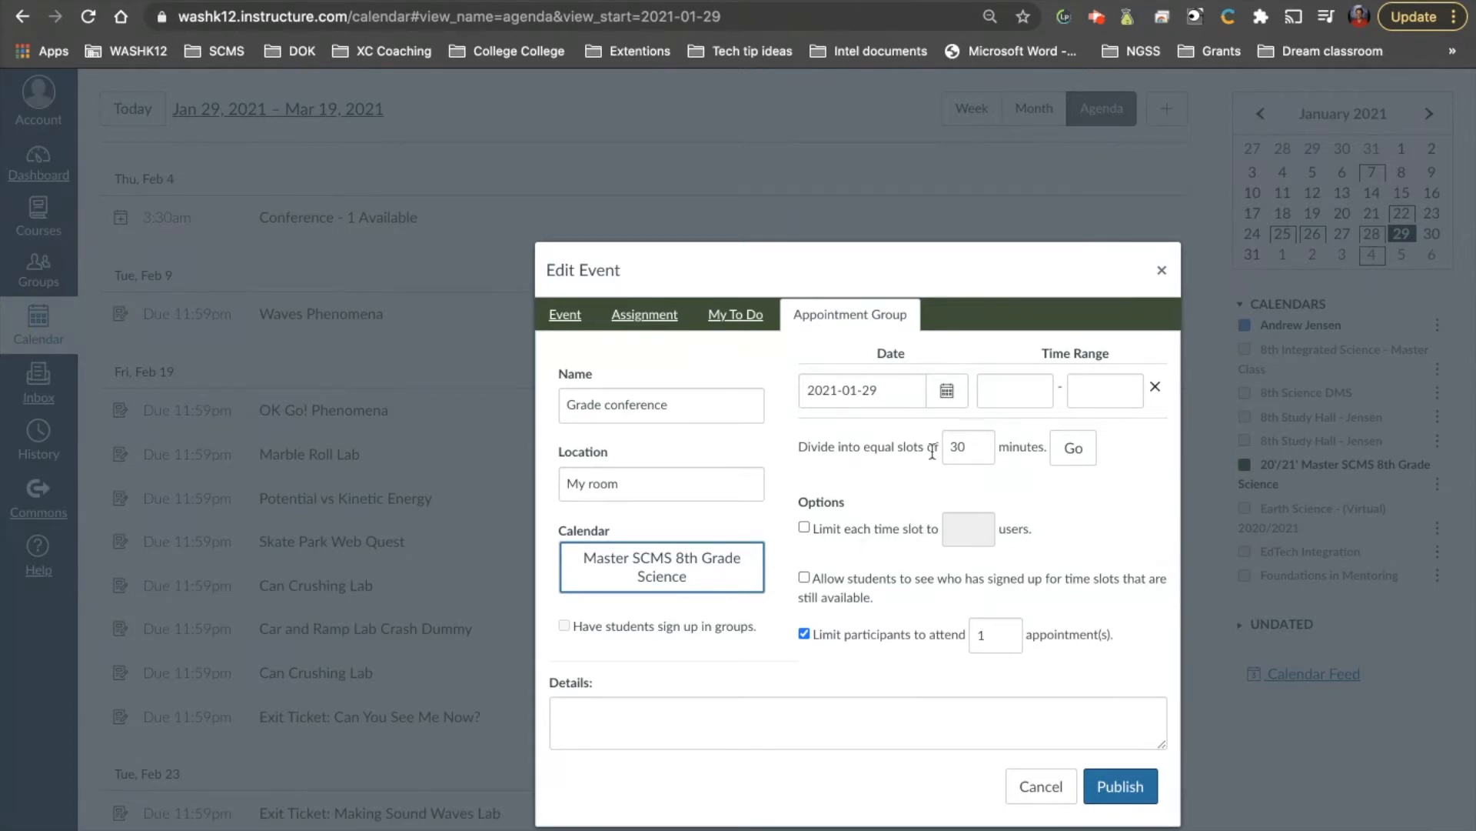
Set the first time block to Thu Feb 4, 2021, from 12:00 to 16:00
{"action": "left_click", "coordinate": [946, 390]}
{"action": "left_click", "coordinate": [1005, 425]}
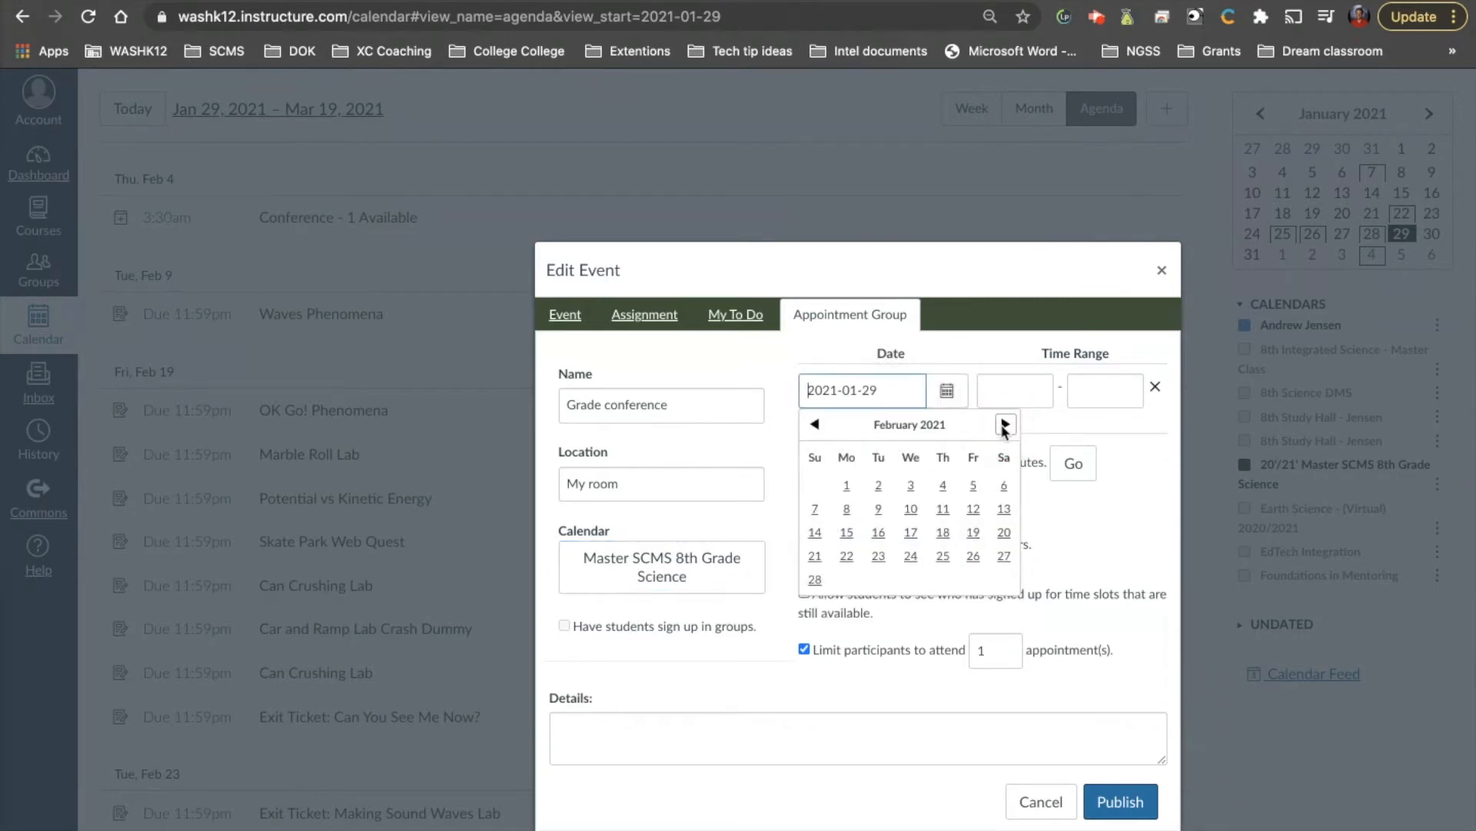
{"action": "left_click", "coordinate": [942, 484]}
{"action": "left_click", "coordinate": [1044, 390]}
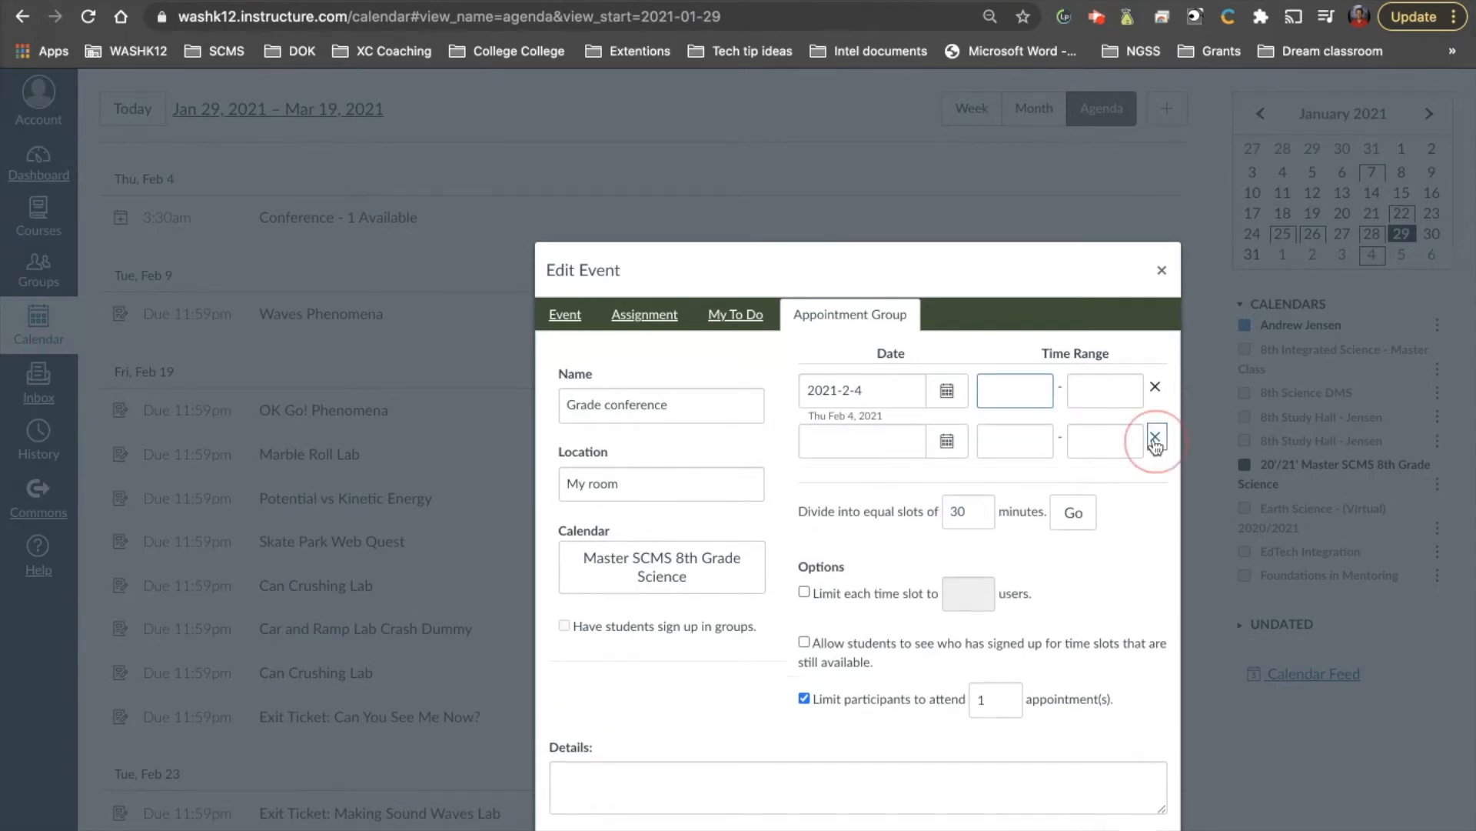
{"action": "left_click", "coordinate": [1004, 388]}
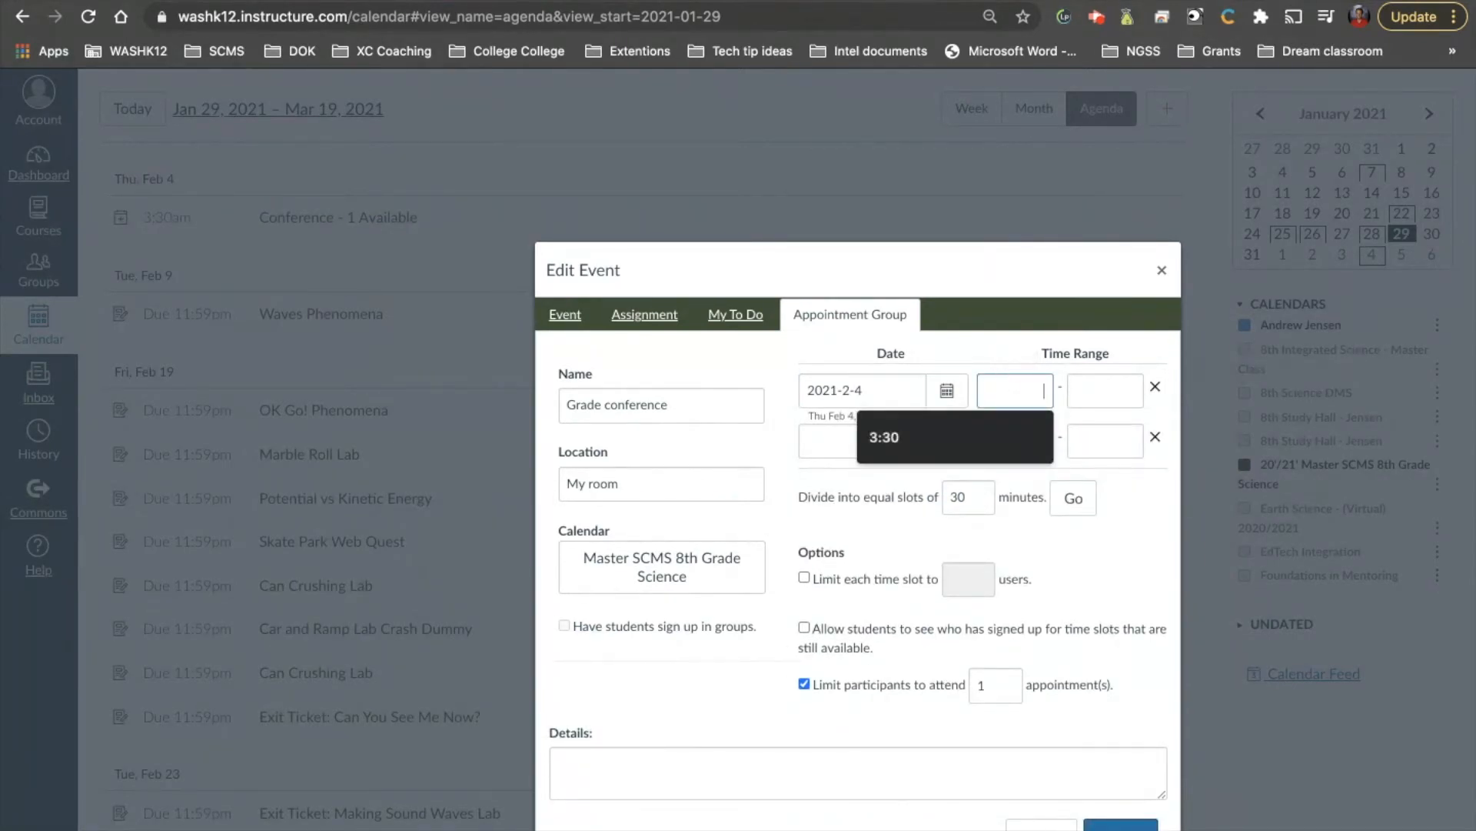
{"action": "type", "text": "1:00"}
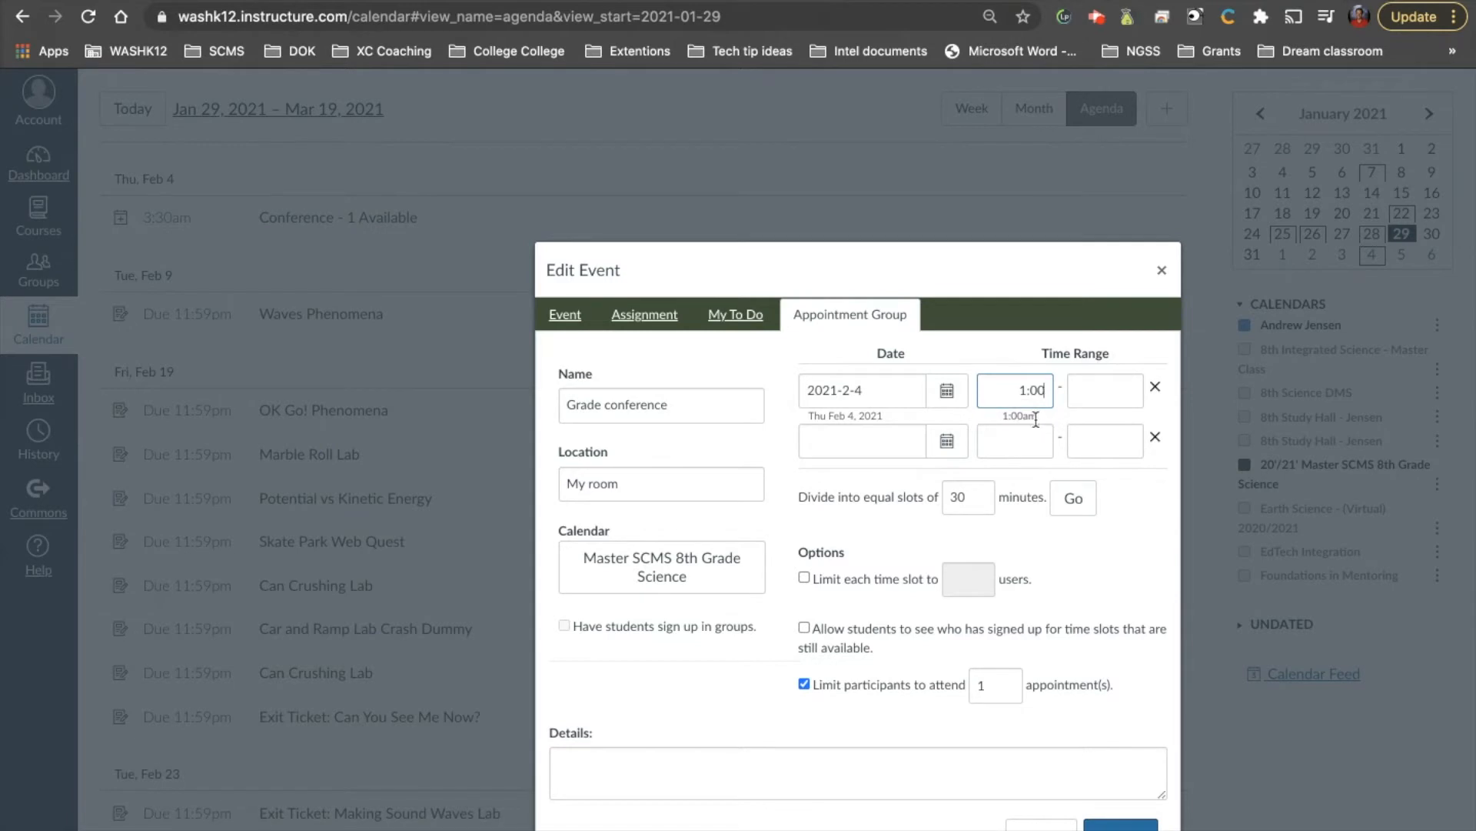
{"action": "left_click", "coordinate": [1023, 390]}
{"action": "key", "text": "BackSpace"}
{"action": "type", "text": "5"}
{"action": "left_click_drag", "start_coordinate": [1051, 392], "coordinate": [1005, 391]}
{"action": "type", "text": "1"}
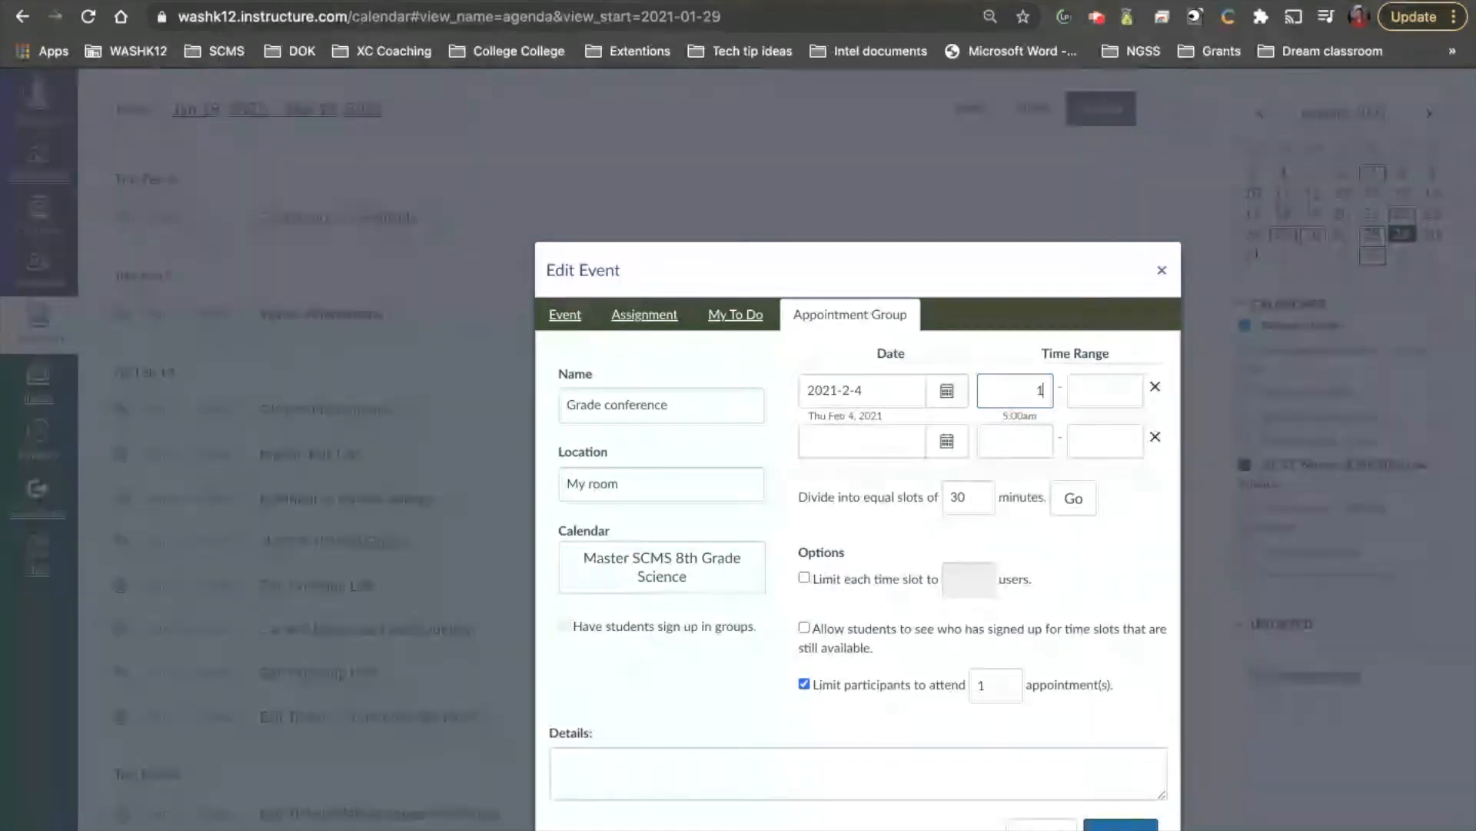
{"action": "type", "text": "2:00"}
{"action": "left_click", "coordinate": [1086, 391]}
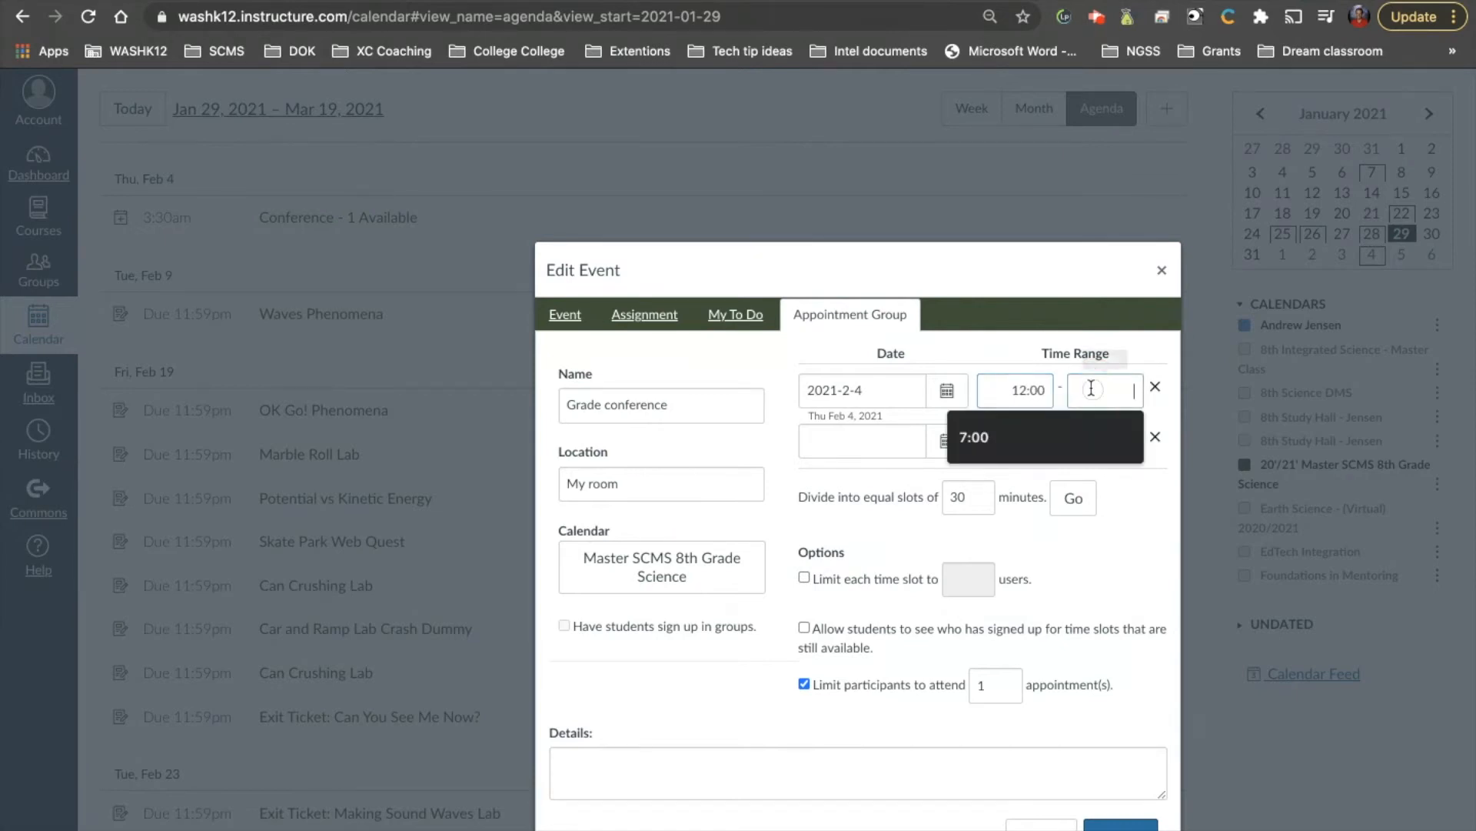
{"action": "type", "text": "16:00"}
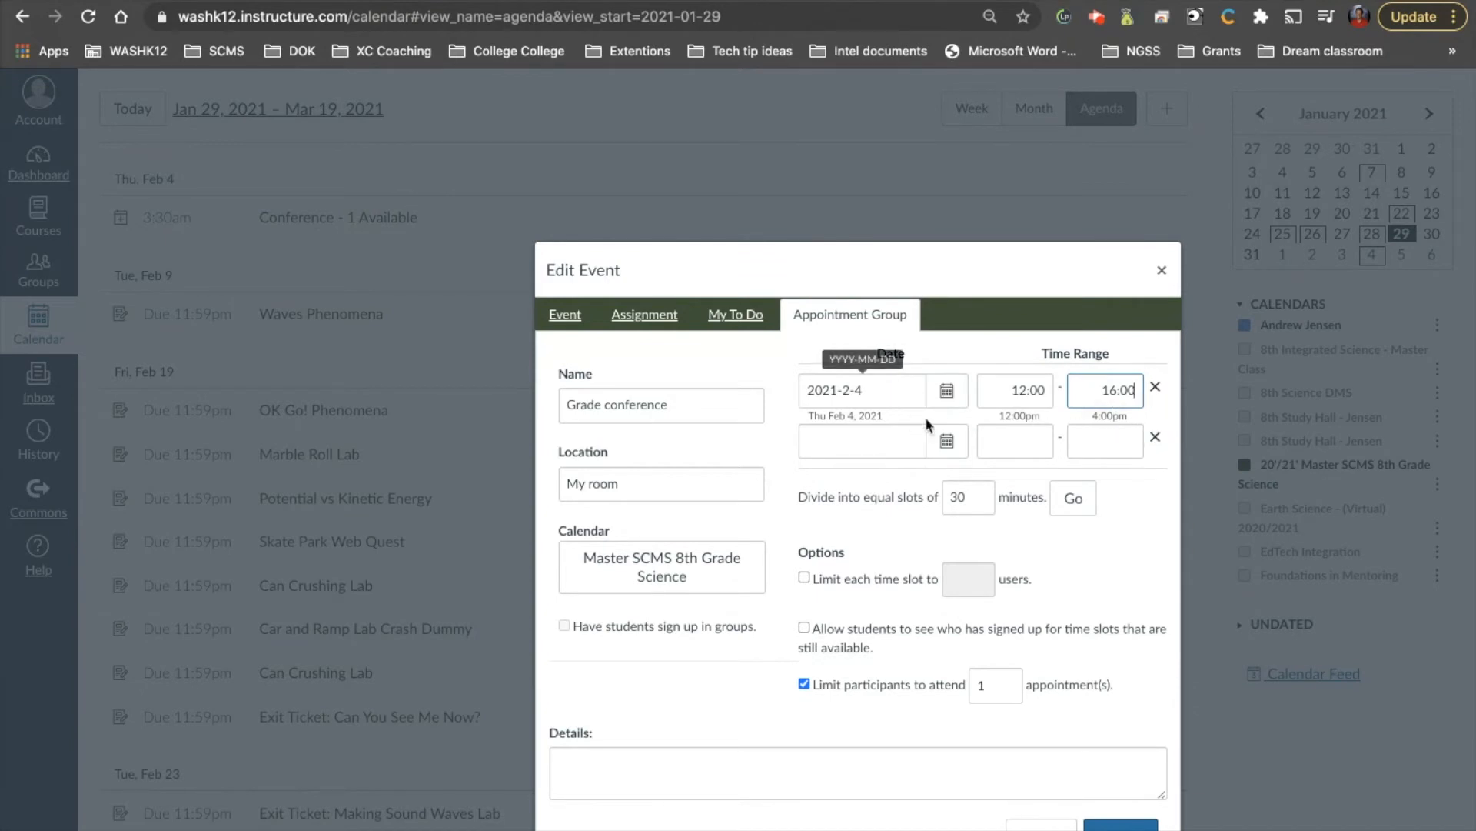
Remove the extra Jan 14, Jan 21 and empty date rows, leaving only Feb 4
{"action": "left_click", "coordinate": [946, 442]}
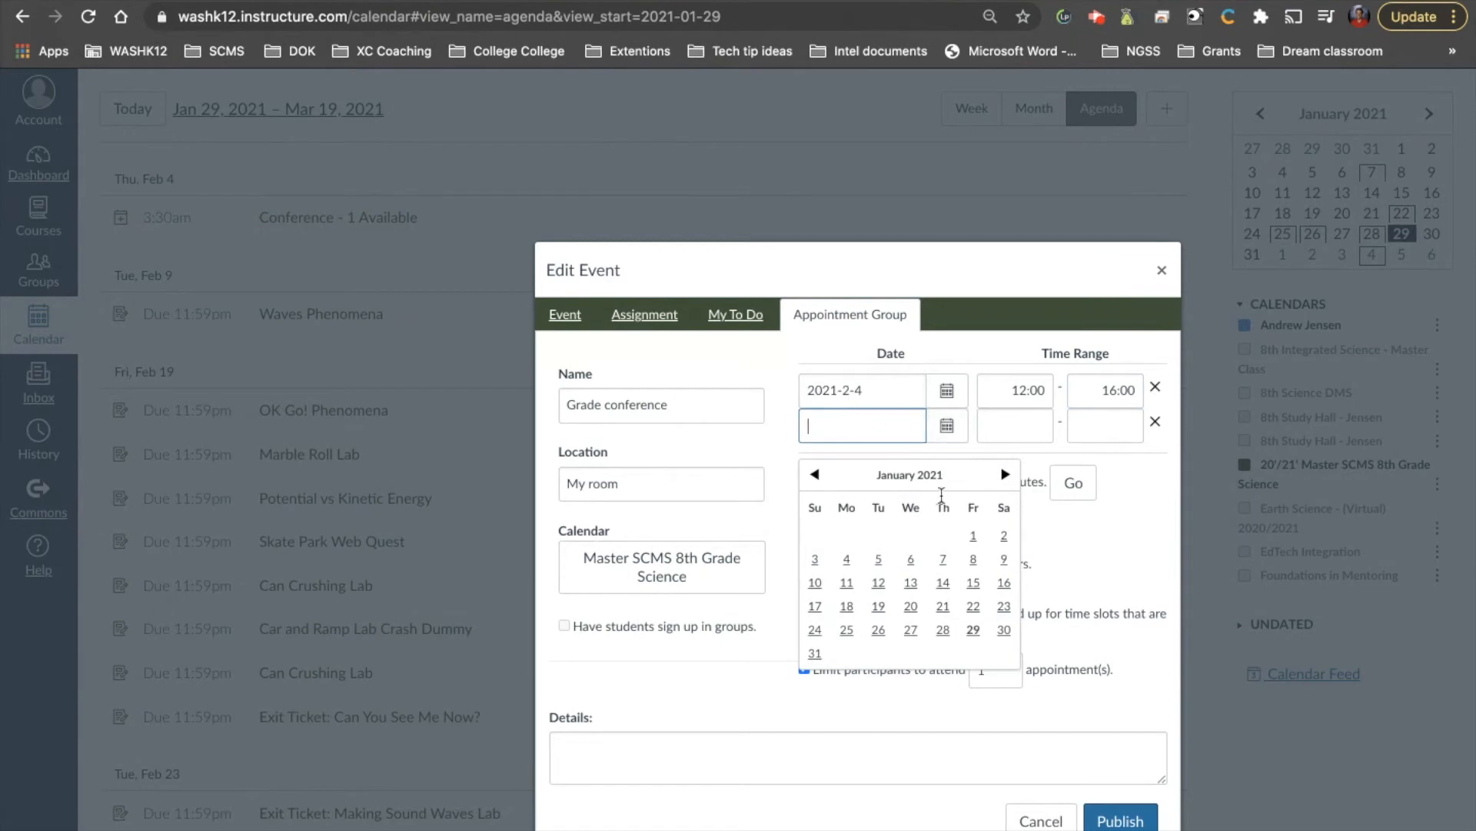
{"action": "left_click", "coordinate": [943, 582]}
{"action": "left_click", "coordinate": [947, 462]}
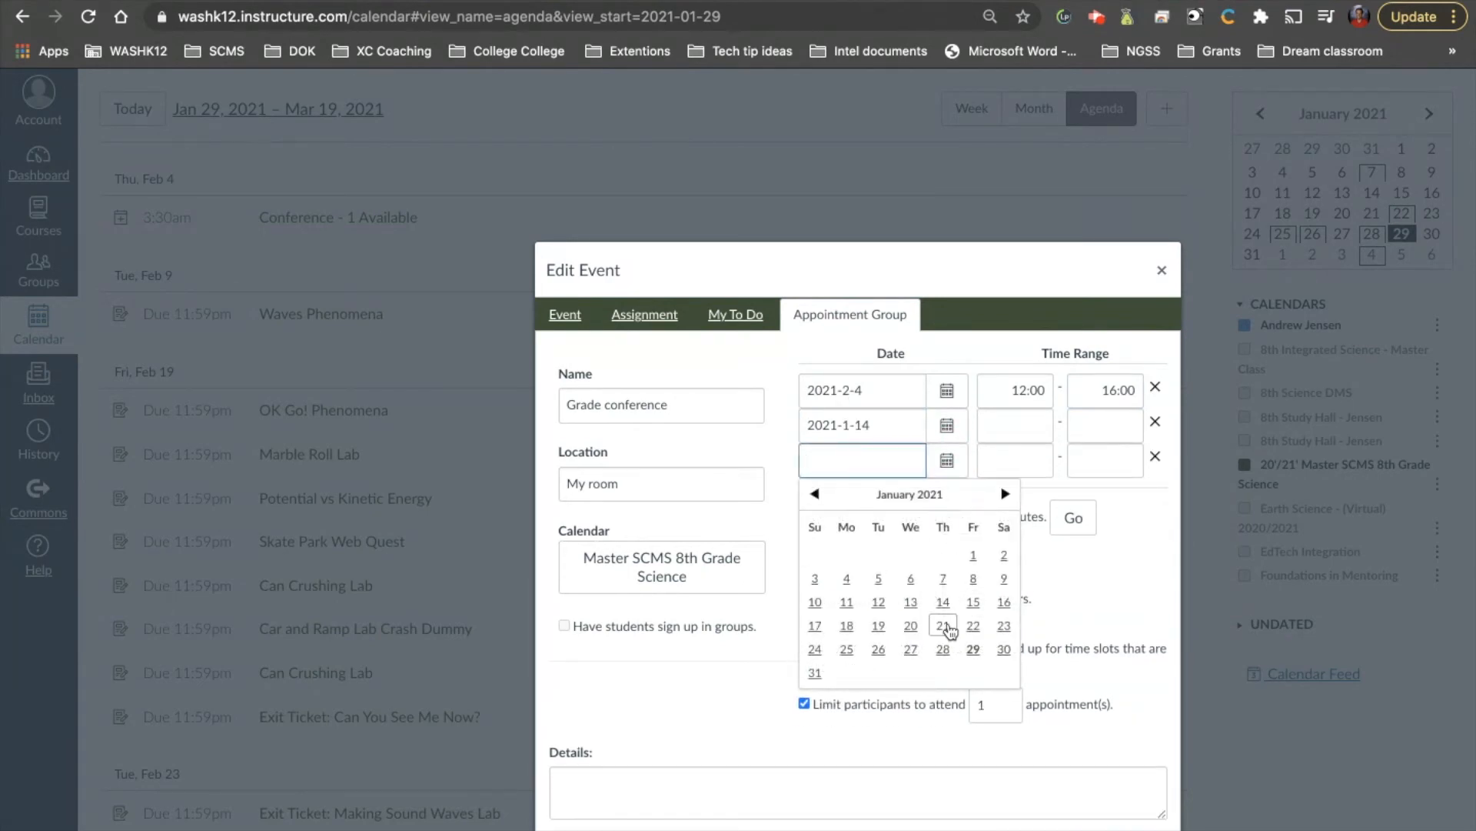
{"action": "left_click", "coordinate": [943, 625]}
{"action": "scroll", "coordinate": [1150, 492], "scroll_direction": "down", "scroll_amount": 1}
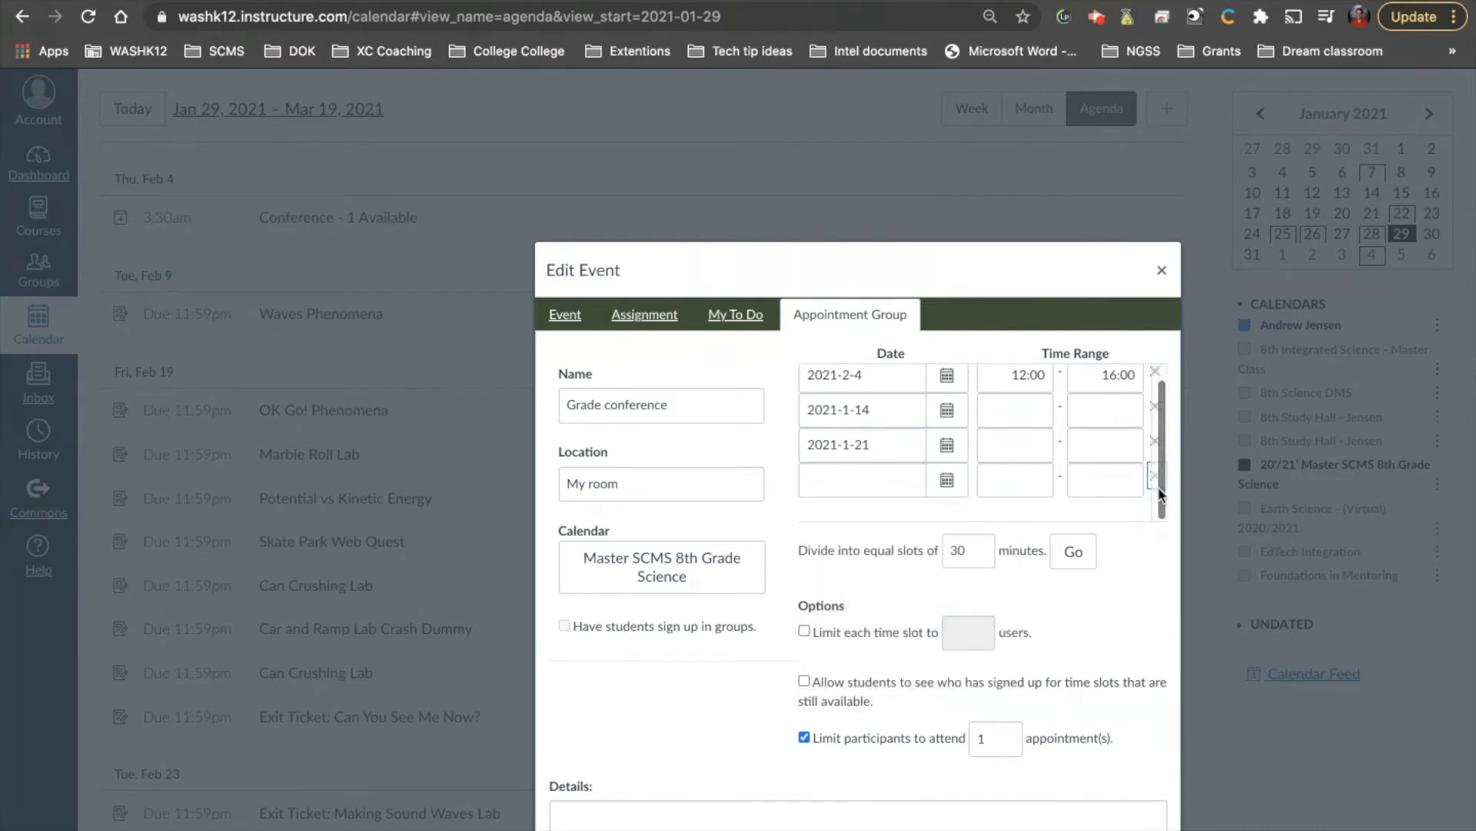
{"action": "left_click", "coordinate": [1152, 476]}
{"action": "left_click", "coordinate": [1154, 457]}
{"action": "left_click", "coordinate": [1155, 421]}
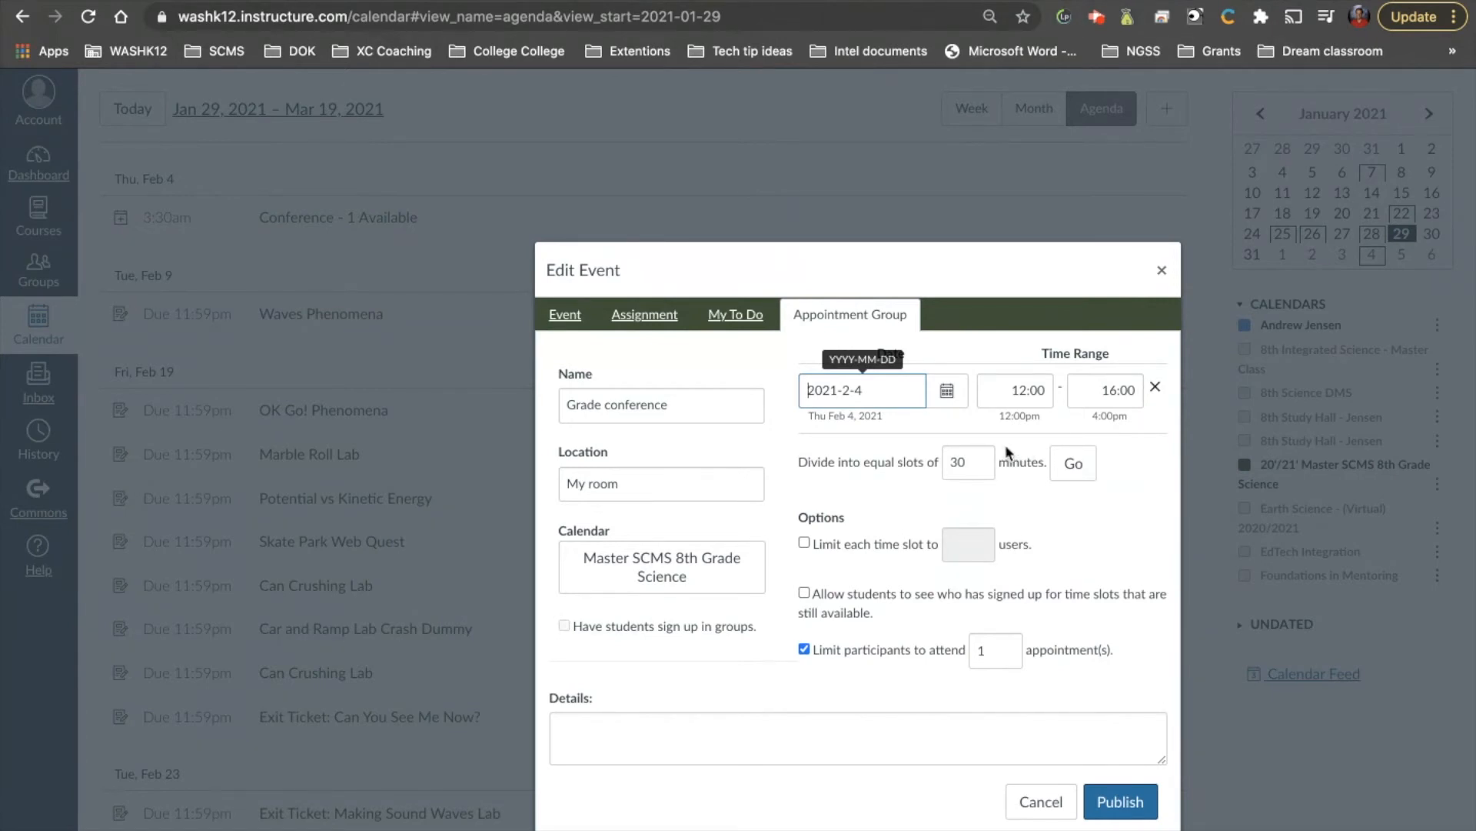
Divide the block into 10-minute slots and limit each slot to 1 user
{"action": "double_click", "coordinate": [965, 462]}
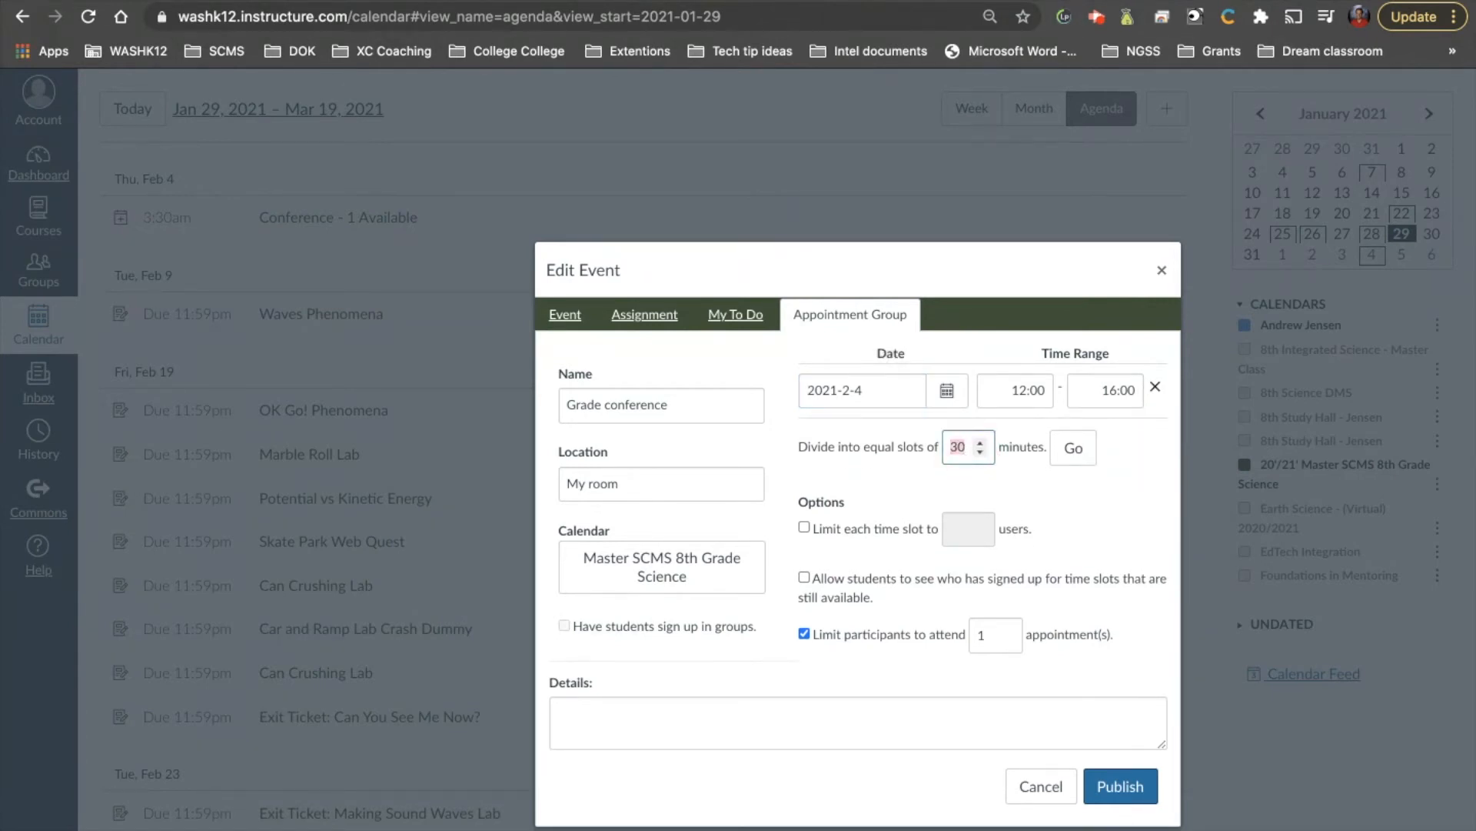
{"action": "type", "text": "10"}
{"action": "left_click", "coordinate": [1119, 476]}
{"action": "left_click", "coordinate": [805, 528]}
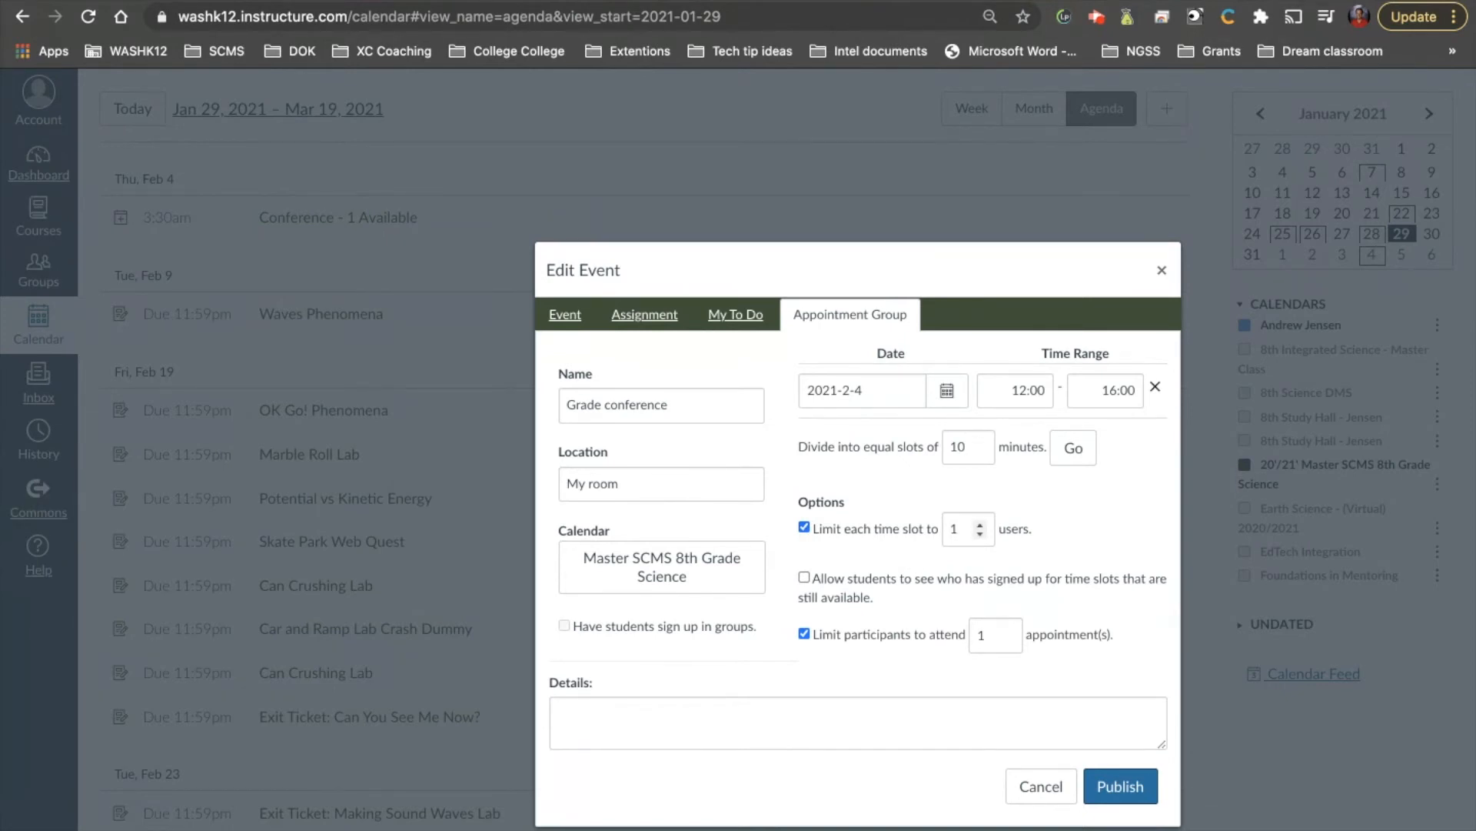
{"action": "left_click", "coordinate": [962, 526]}
{"action": "key", "text": "BackSpace"}
{"action": "type", "text": "4"}
{"action": "type", "text": "1"}
Limit each participant to attending 30 appointments
{"action": "left_click", "coordinate": [991, 636]}
{"action": "key", "text": "BackSpace"}
{"action": "type", "text": "30"}
{"action": "left_click", "coordinate": [1039, 690]}
{"action": "left_click", "coordinate": [832, 703]}
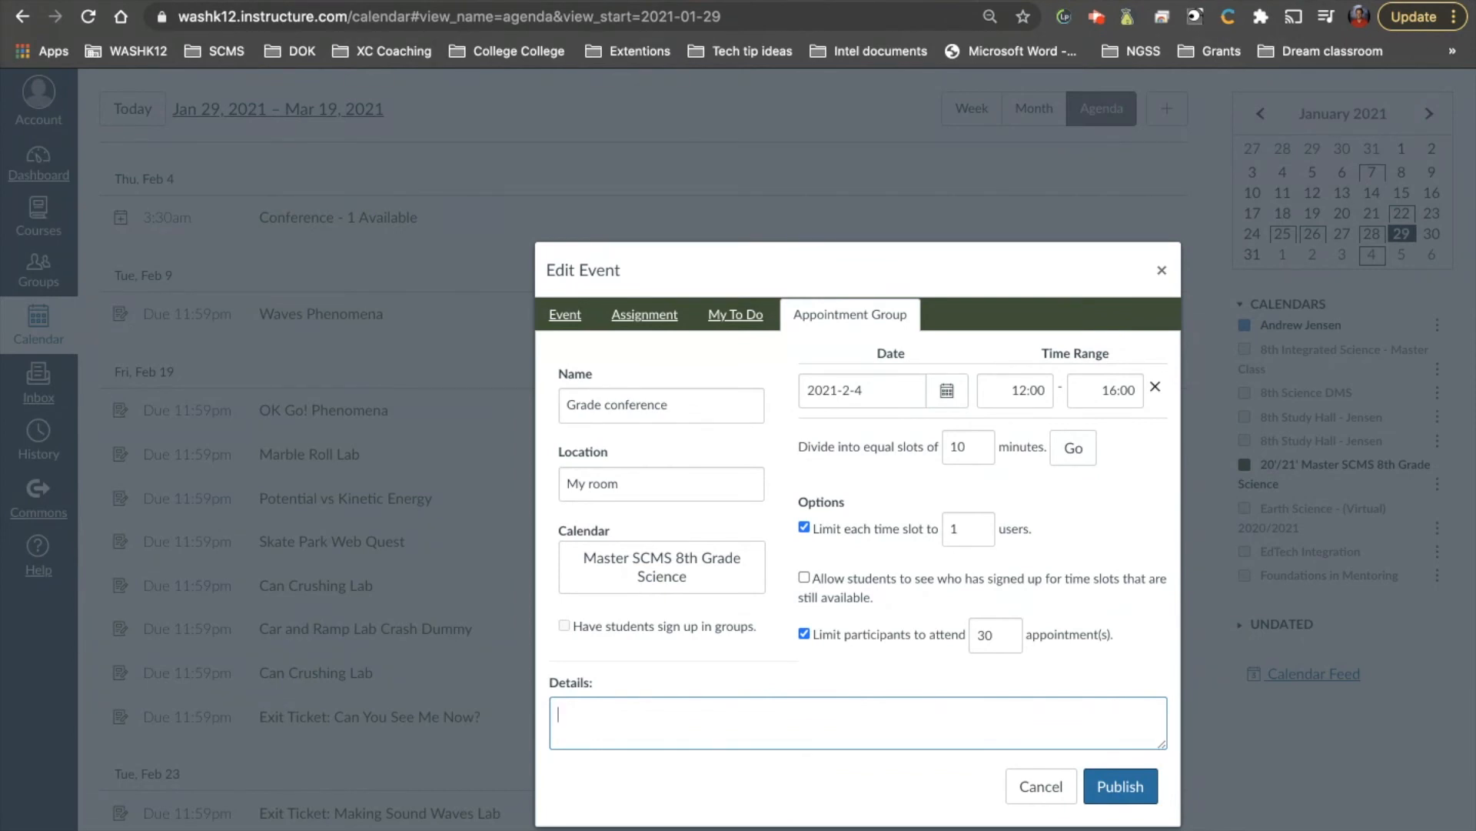
Publish Grade conference, then open its Group Details from Feb 4 in February's month view
{"action": "left_click", "coordinate": [1143, 796]}
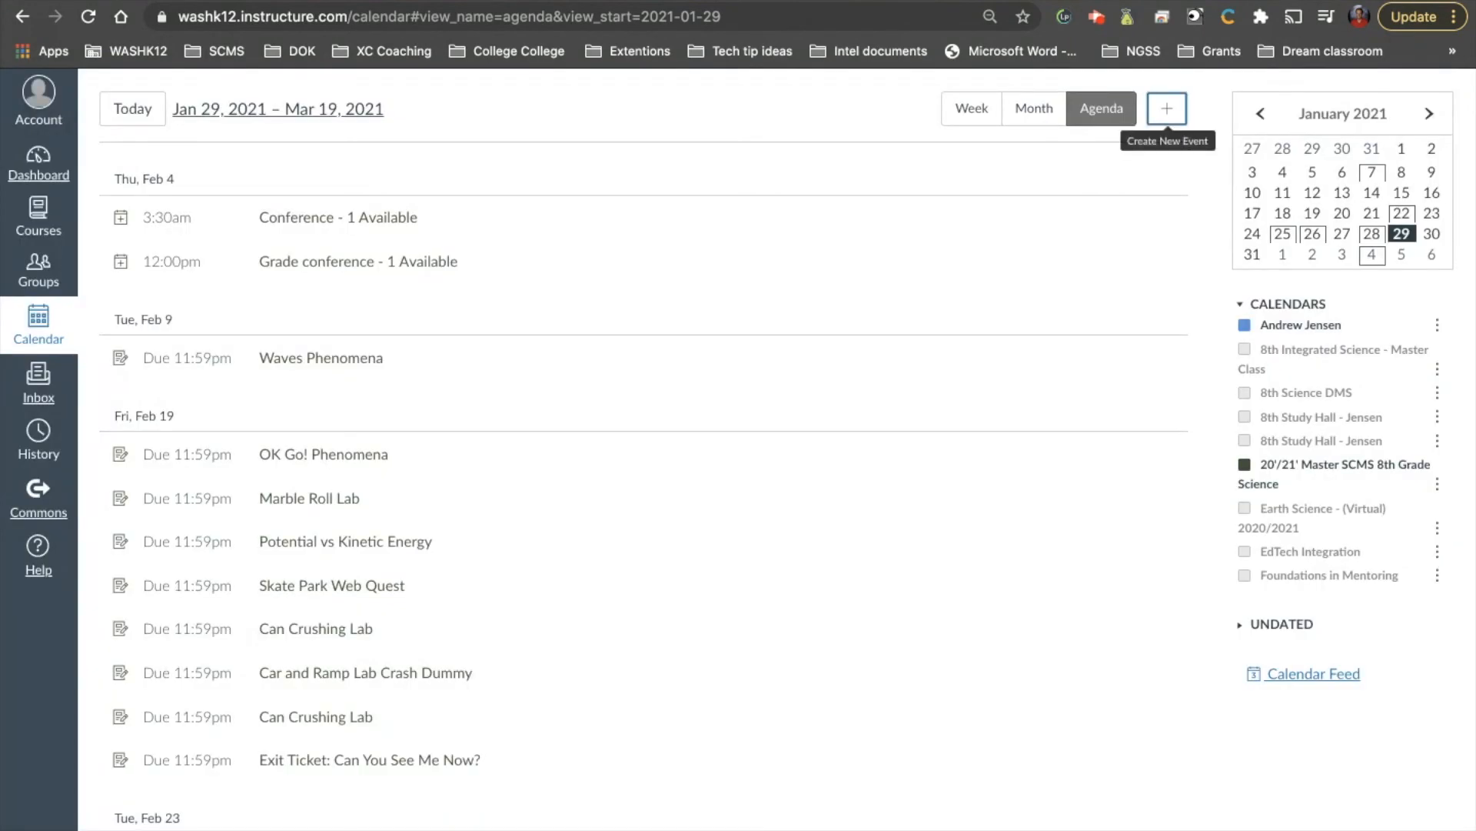
{"action": "left_click", "coordinate": [1034, 108]}
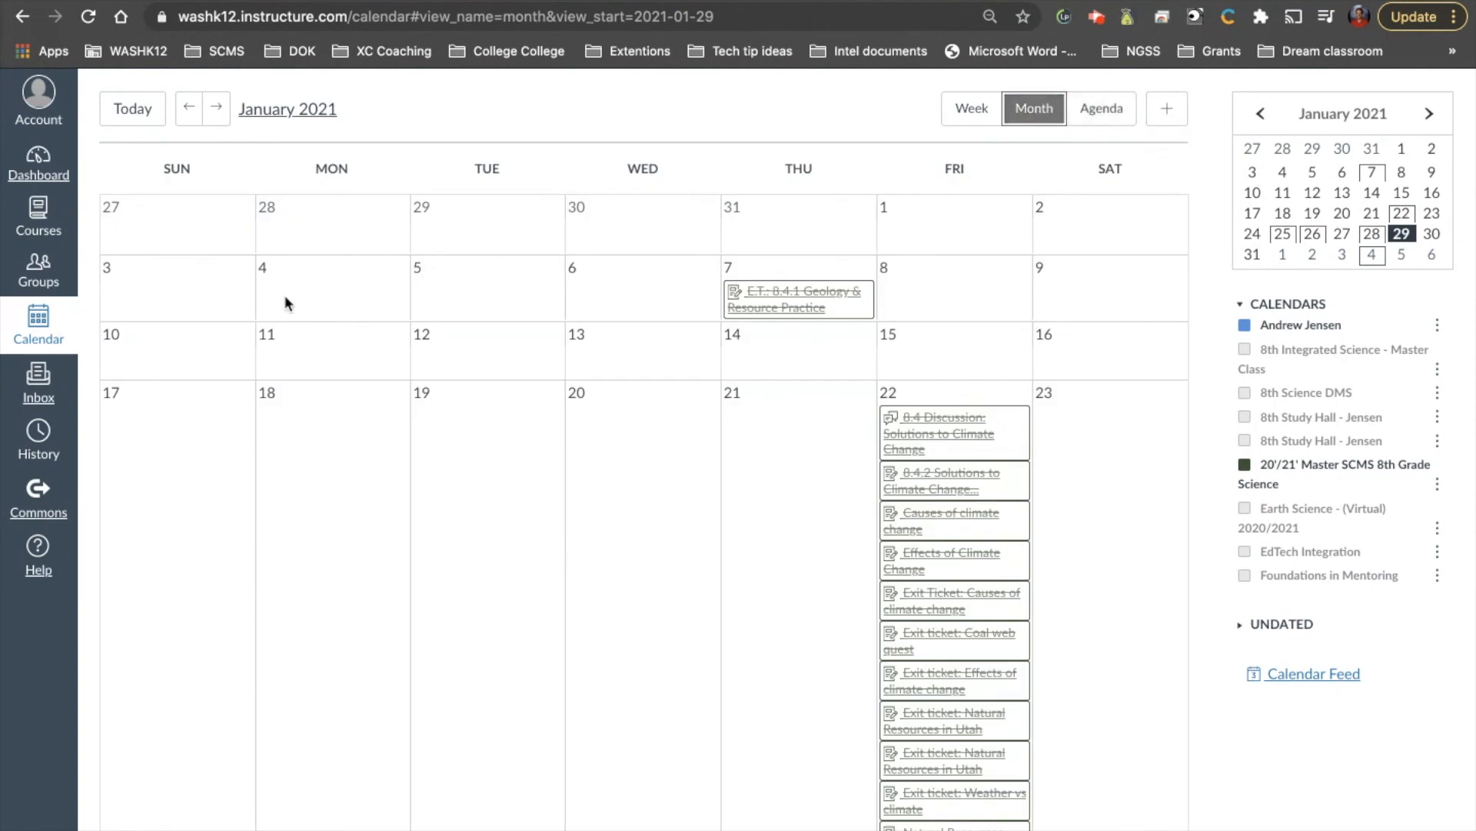
{"action": "left_click", "coordinate": [215, 107]}
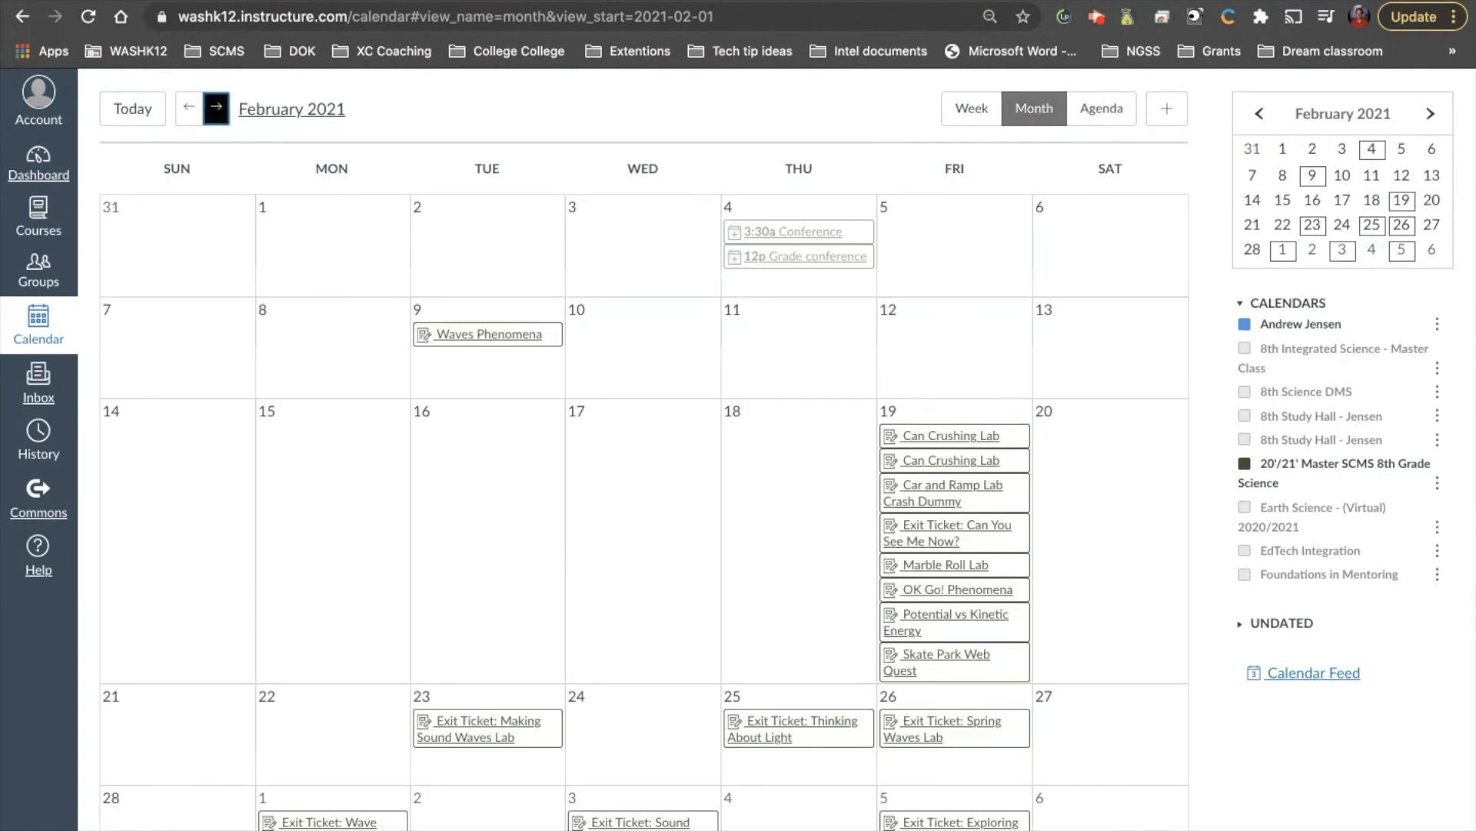
{"action": "left_click", "coordinate": [778, 255]}
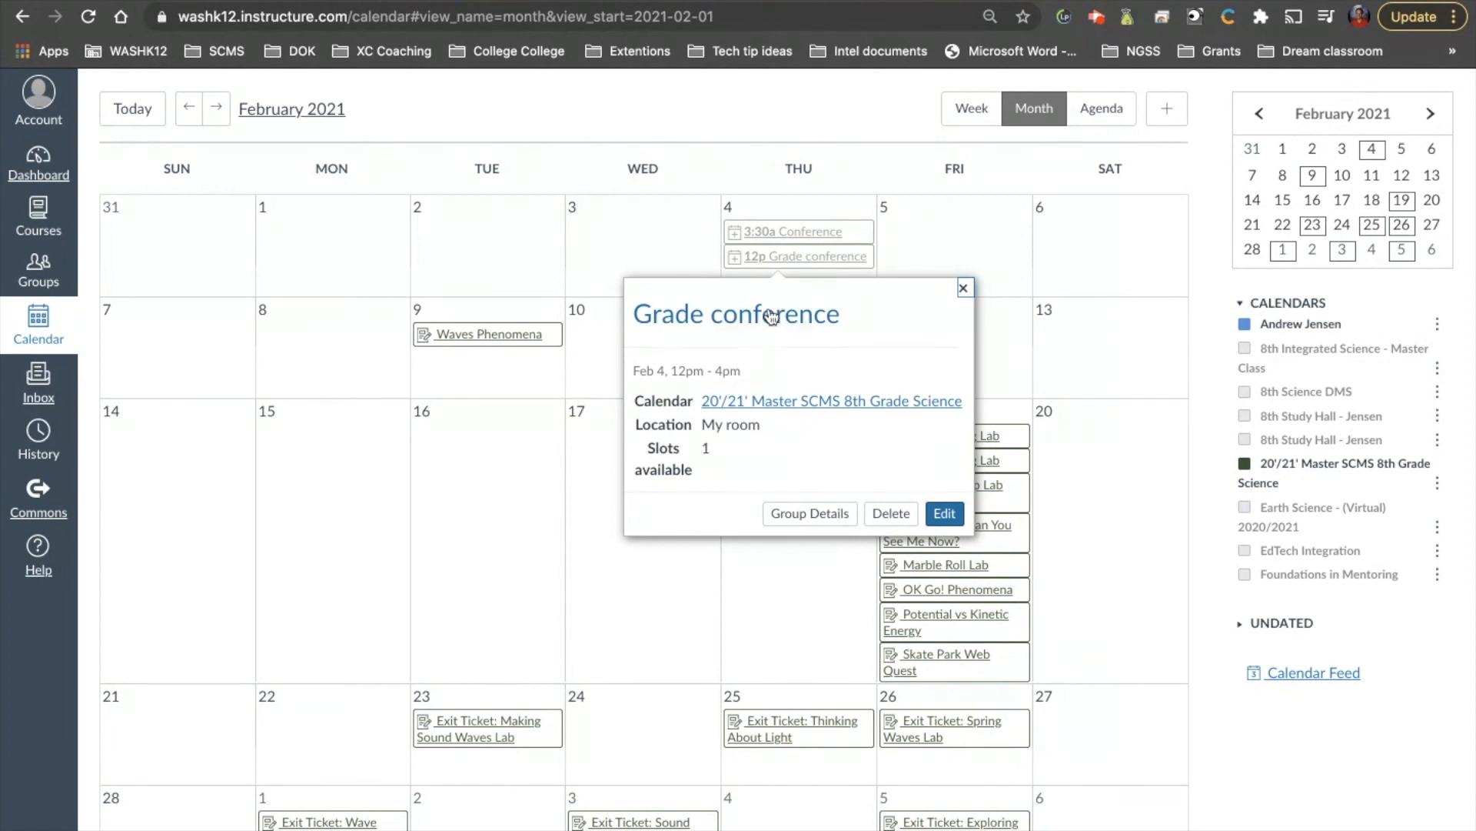
{"action": "left_click", "coordinate": [810, 513]}
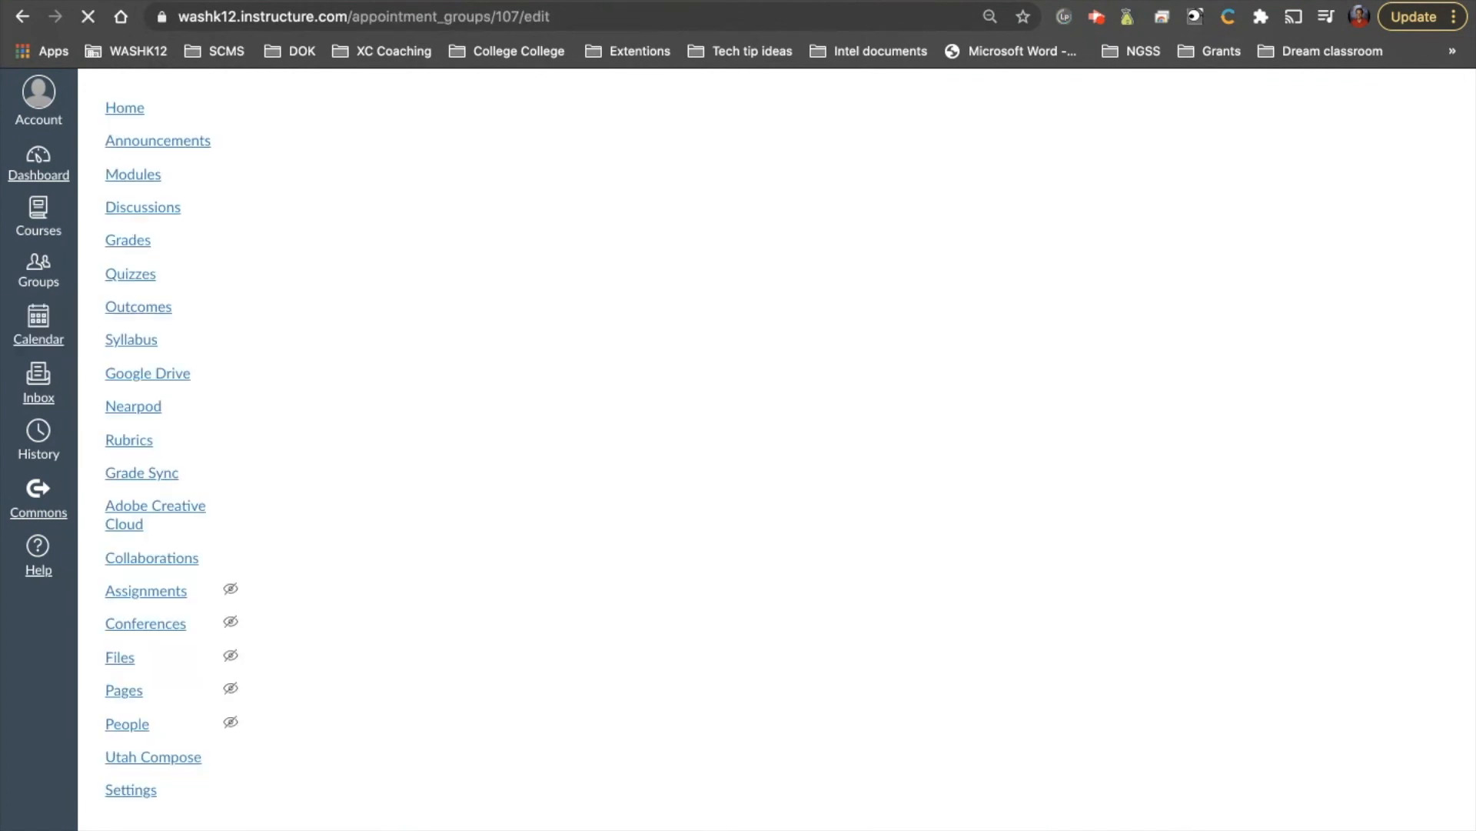